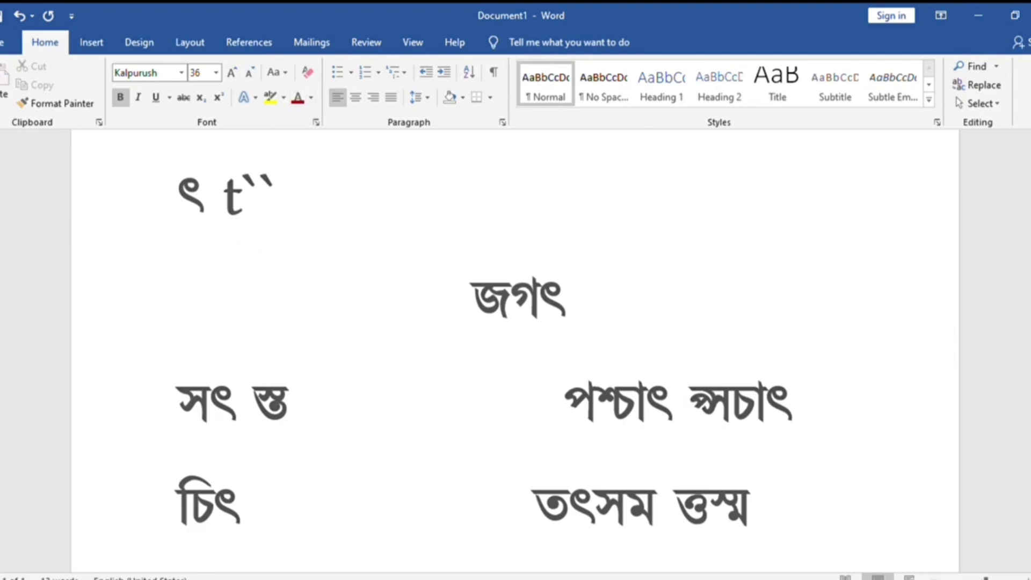
Add "ট=T" in red before জগৎ, on the line below the ৎ entry
{"action": "type", "text": "ট "}
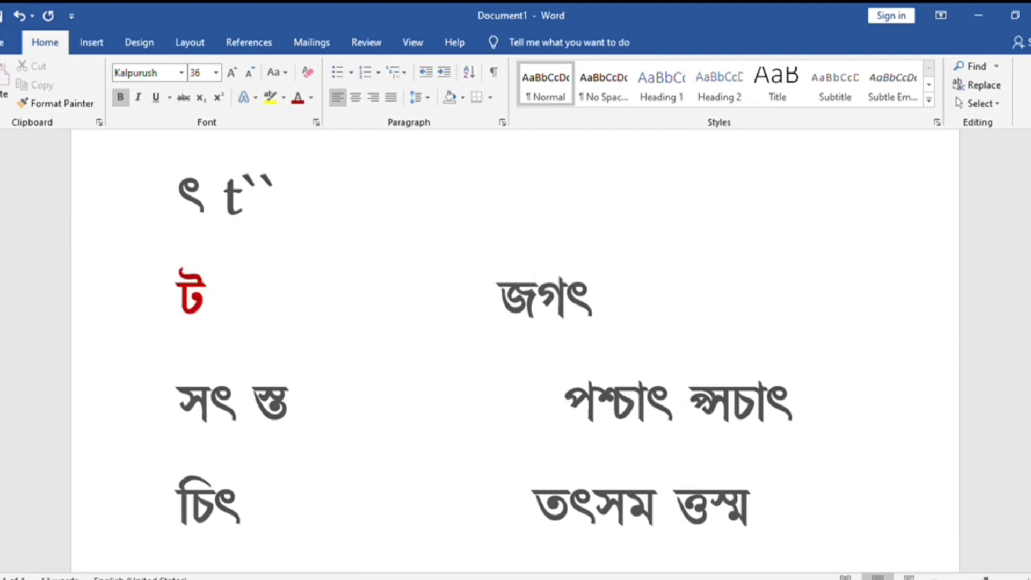
{"action": "type", "text": "=T"}
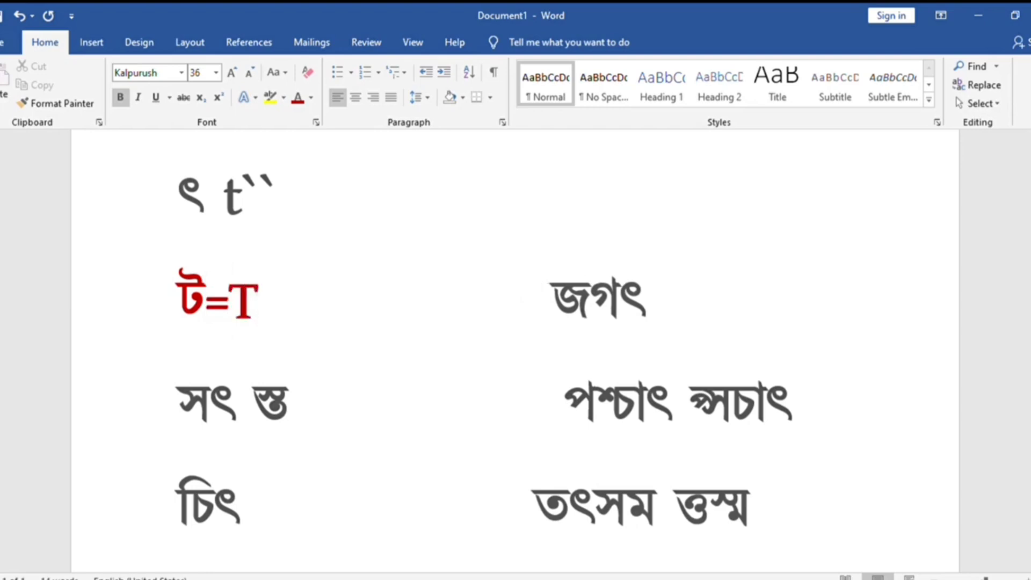
Put জগৎ on its own line below ট=T and write its key sequence "jgt``" in red after it
{"action": "key", "text": "End"}
{"action": "left_click", "coordinate": [533, 302]}
{"action": "key", "text": "Return"}
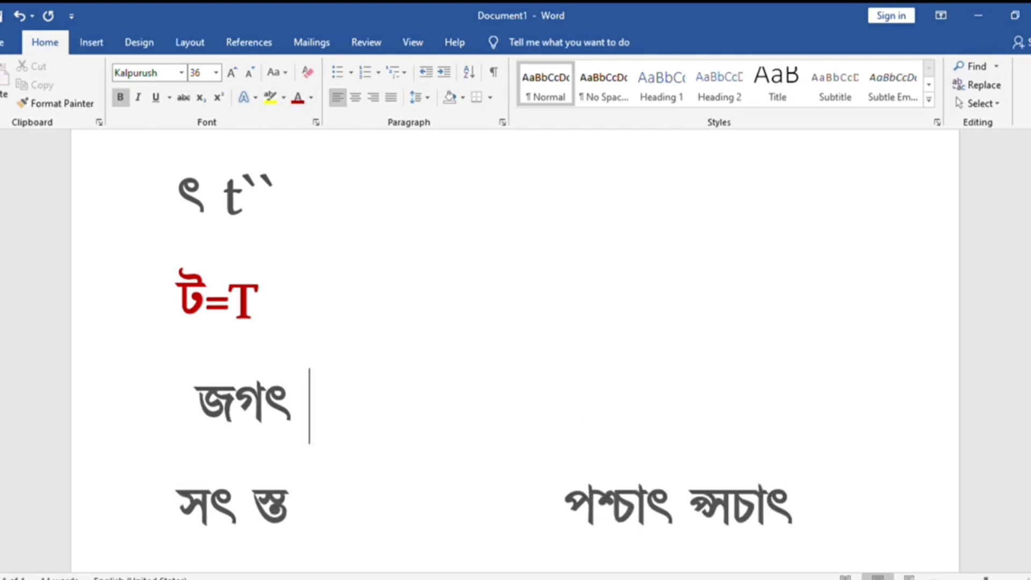
{"action": "type", "text": "jg"}
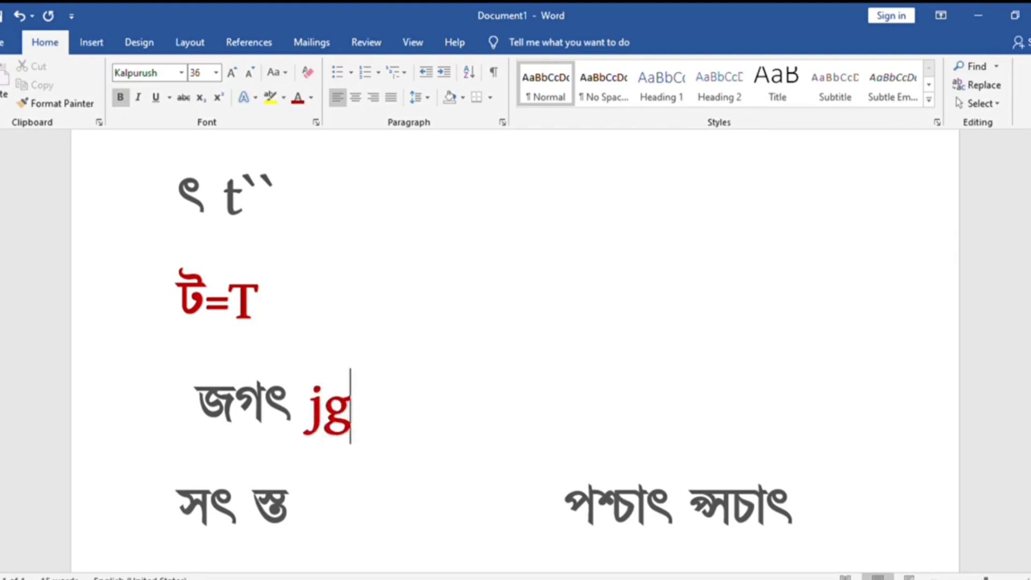
{"action": "type", "text": "t``"}
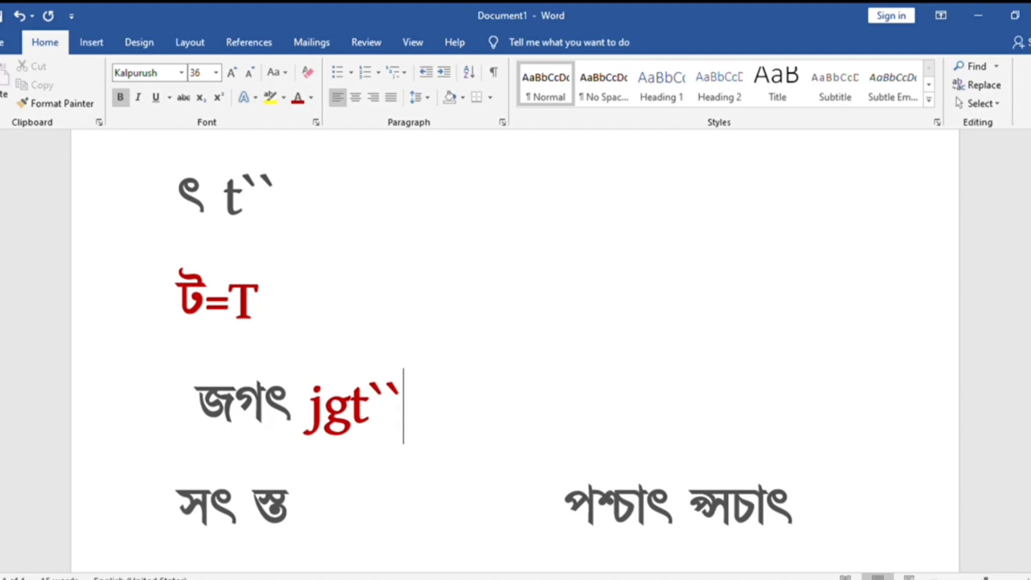
Split স্ত onto the line below সৎ and write the key sequence "s`t``" in red after সৎ
{"action": "left_click", "coordinate": [236, 507]}
{"action": "key", "text": "Return"}
{"action": "scroll", "coordinate": [515, 349], "scroll_direction": "down", "scroll_amount": 1}
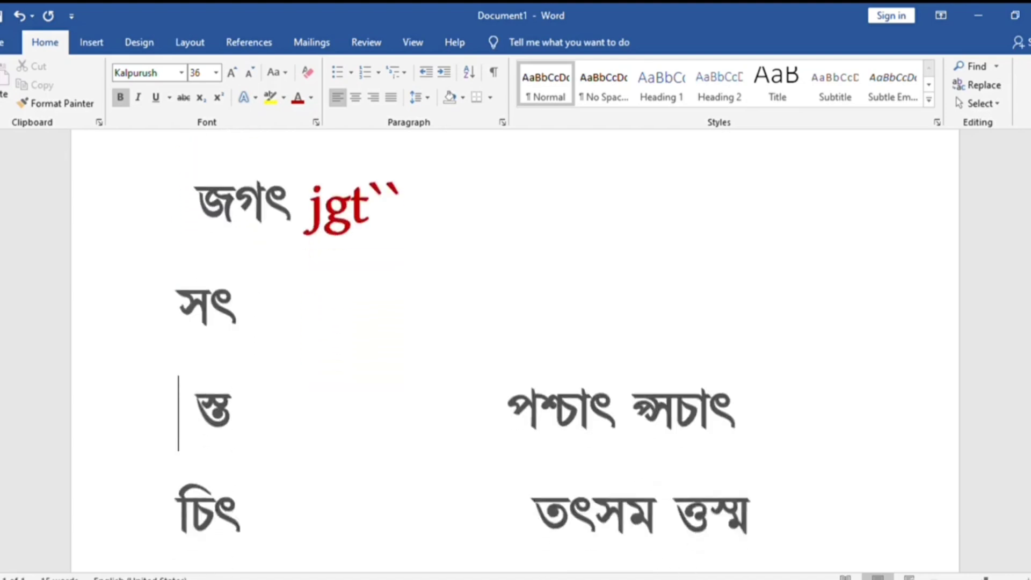
{"action": "scroll", "coordinate": [516, 349], "scroll_direction": "down", "scroll_amount": 1}
{"action": "left_click", "coordinate": [236, 291]}
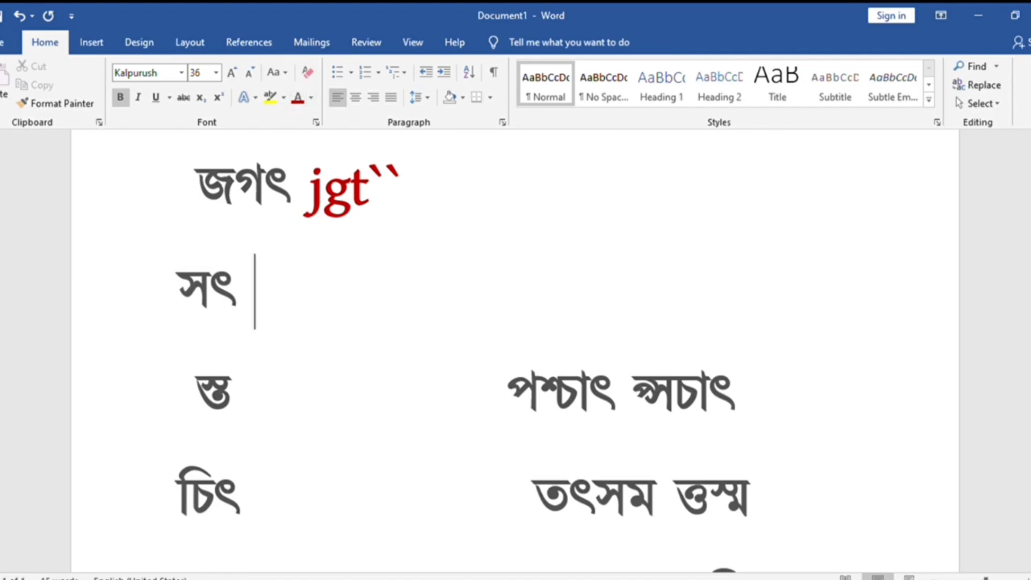
{"action": "type", "text": "s`"}
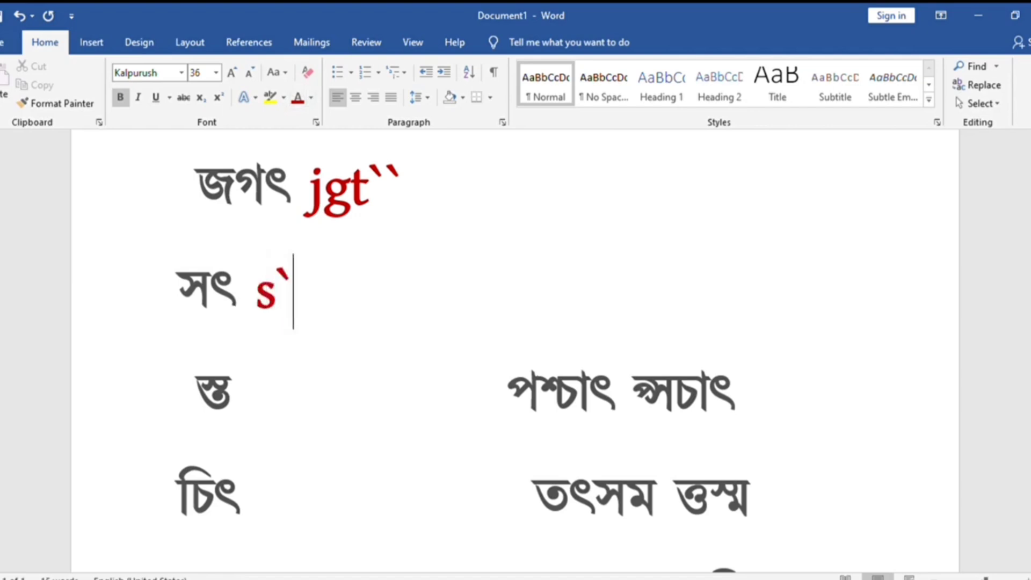
{"action": "type", "text": "t"}
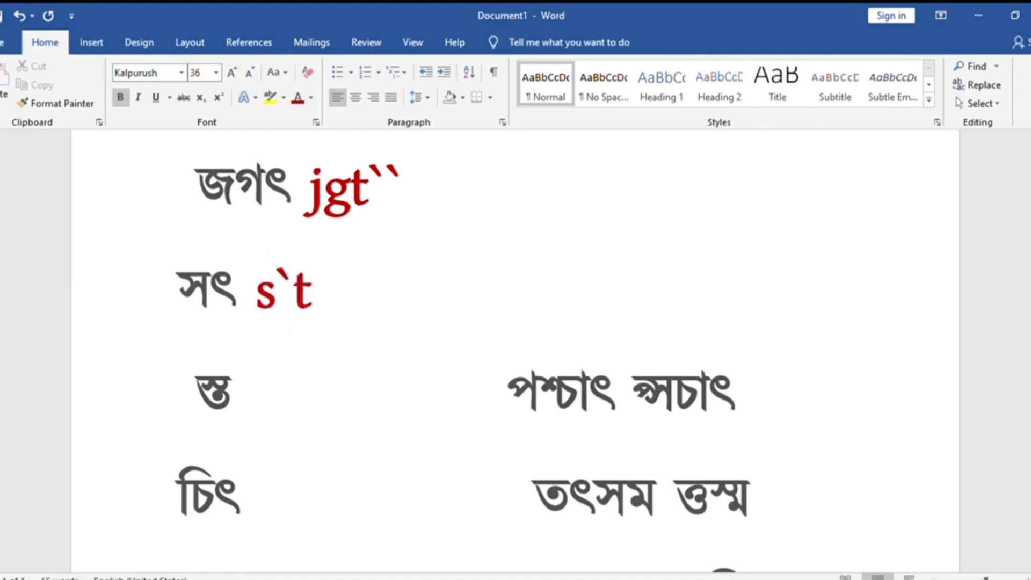
{"action": "type", "text": "``"}
Write the key sequence "st" in red after স্ত
{"action": "left_click", "coordinate": [250, 396]}
{"action": "type", "text": "s"}
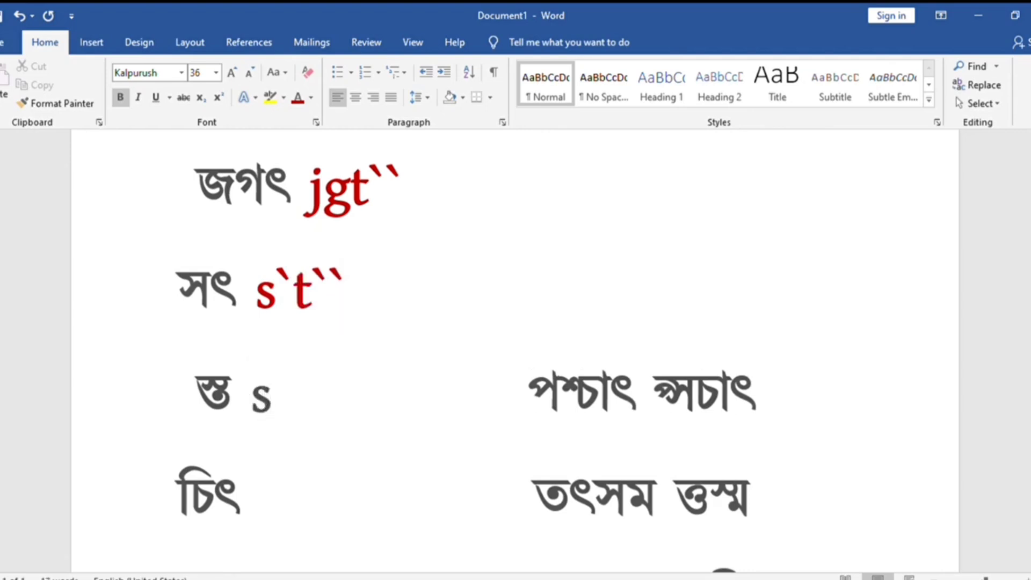
{"action": "type", "text": "t"}
{"action": "key", "text": "BackSpace"}
{"action": "key", "text": "BackSpace"}
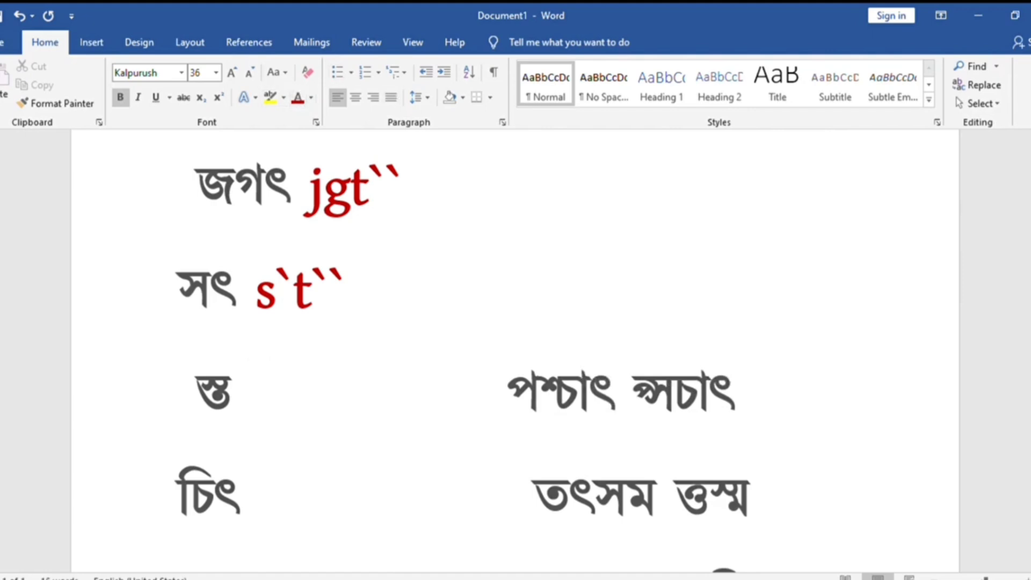
{"action": "type", "text": "s"}
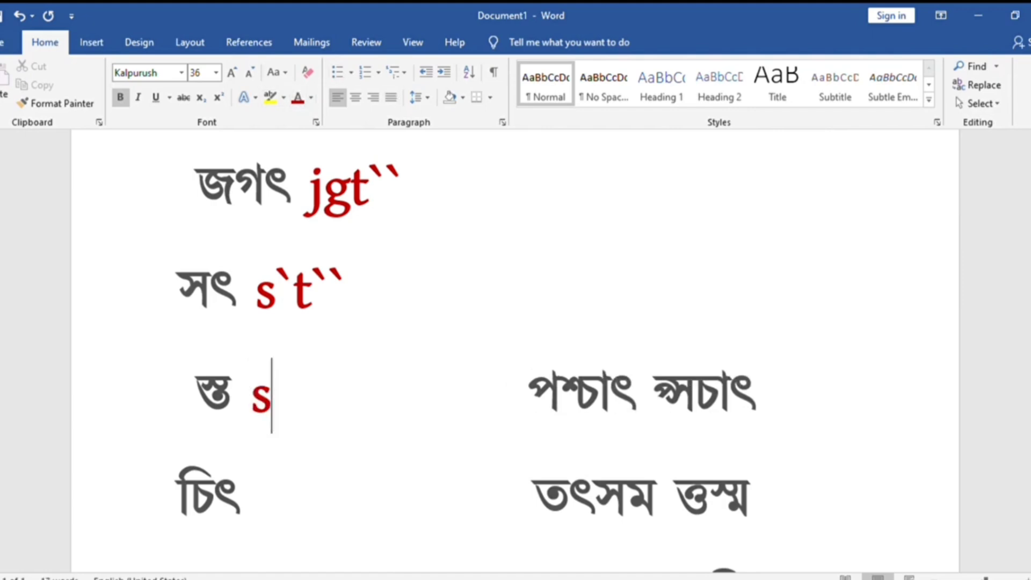
{"action": "type", "text": "t"}
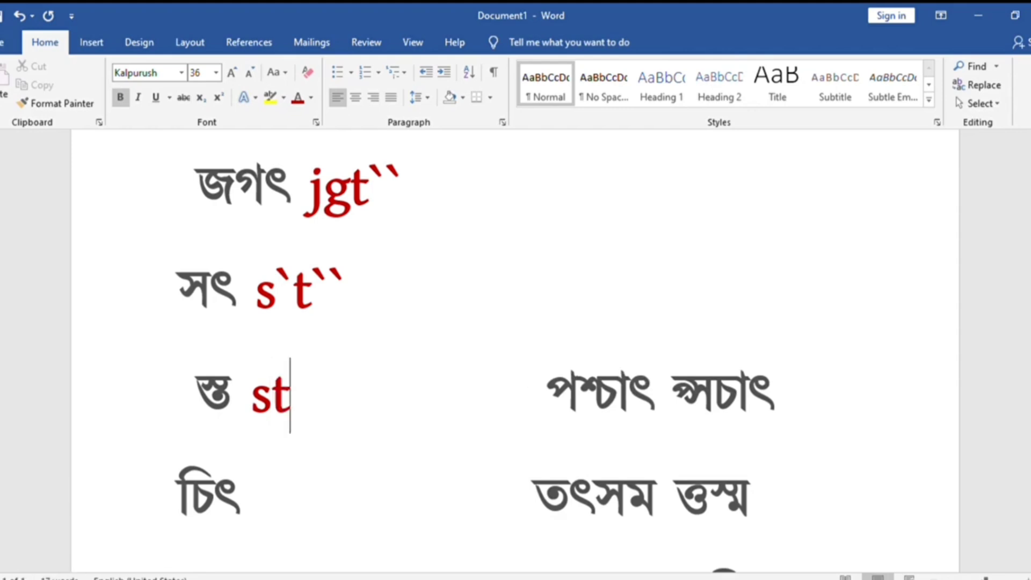
Split পশ্চাৎ and প্সচাৎ onto separate lines below the স্ত entry
{"action": "left_click", "coordinate": [654, 396]}
{"action": "key", "text": "Return"}
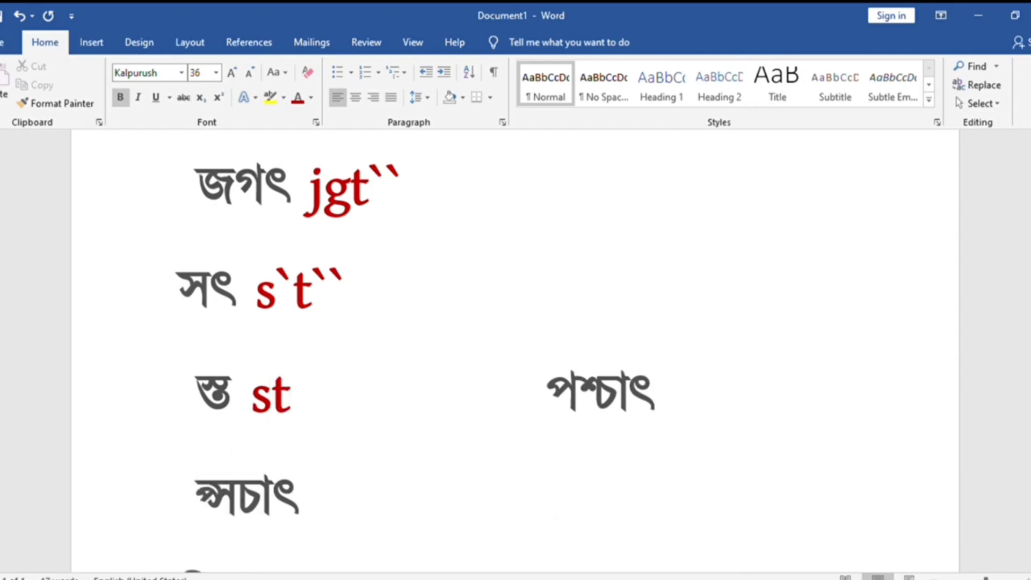
{"action": "key", "text": "Return"}
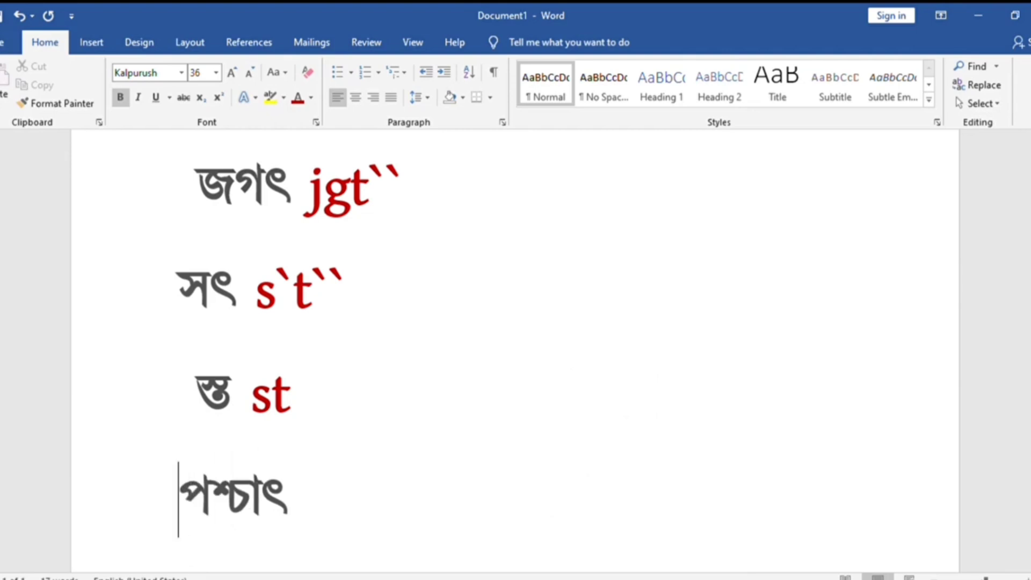
Write the key sequence "pSCat``" in red after পশ্চাৎ and "ps" after প্সচাৎ
{"action": "key", "text": "End"}
{"action": "scroll", "coordinate": [516, 349], "scroll_direction": "down", "scroll_amount": 3}
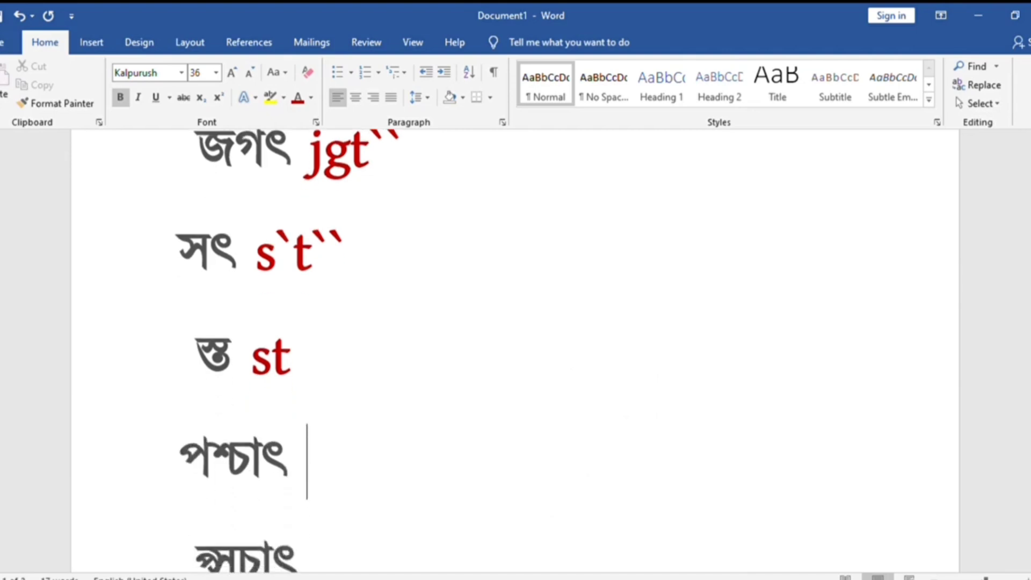
{"action": "scroll", "coordinate": [516, 349], "scroll_direction": "up", "scroll_amount": 1}
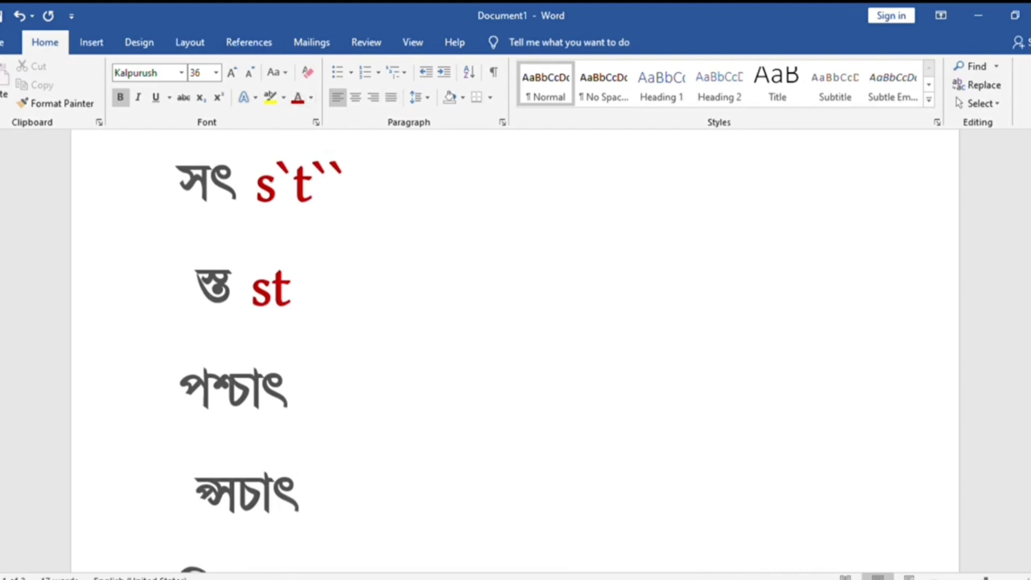
{"action": "type", "text": "pS"}
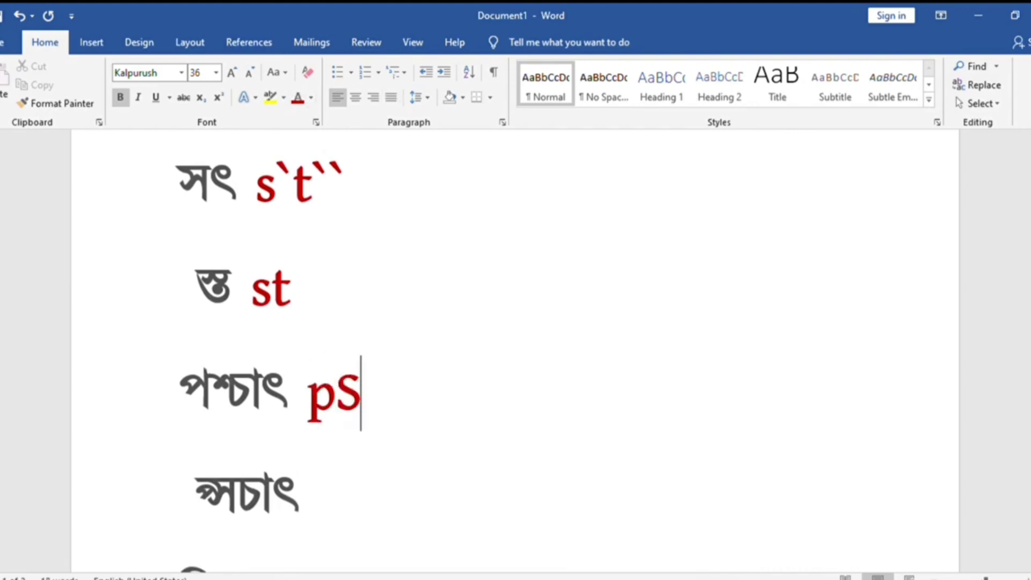
{"action": "type", "text": "C"}
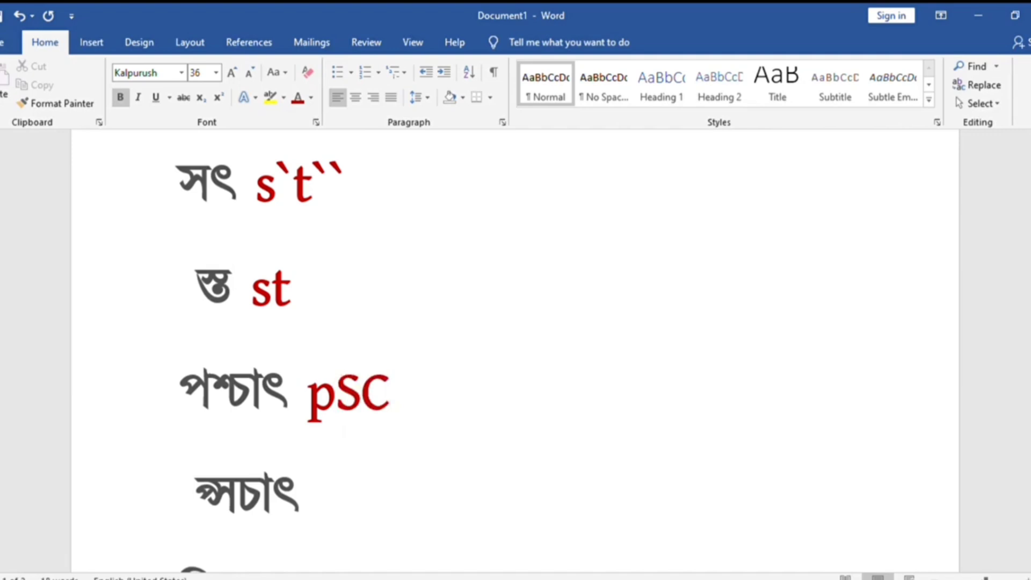
{"action": "type", "text": "a"}
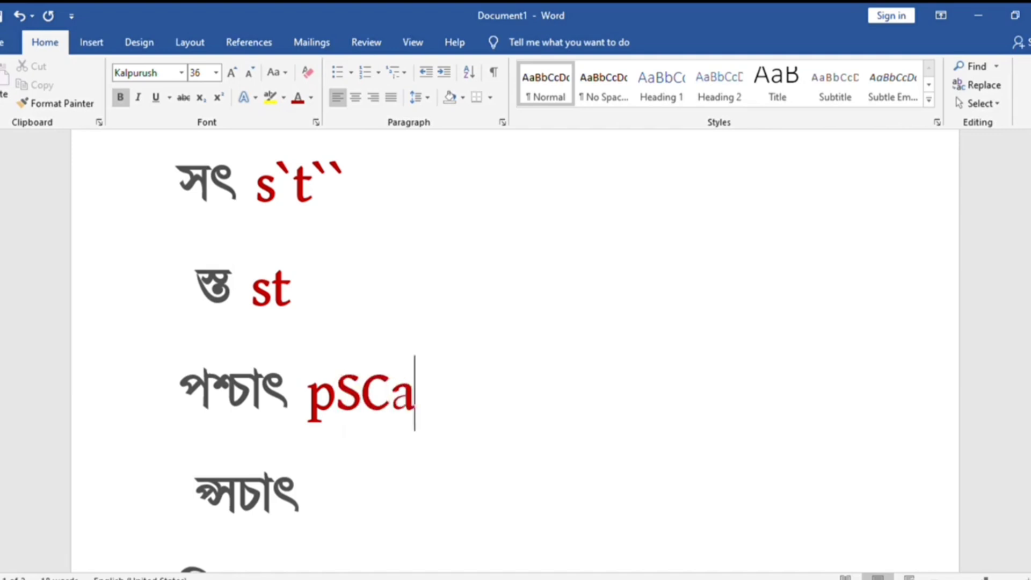
{"action": "type", "text": "t`` ষ্পচাৎ"}
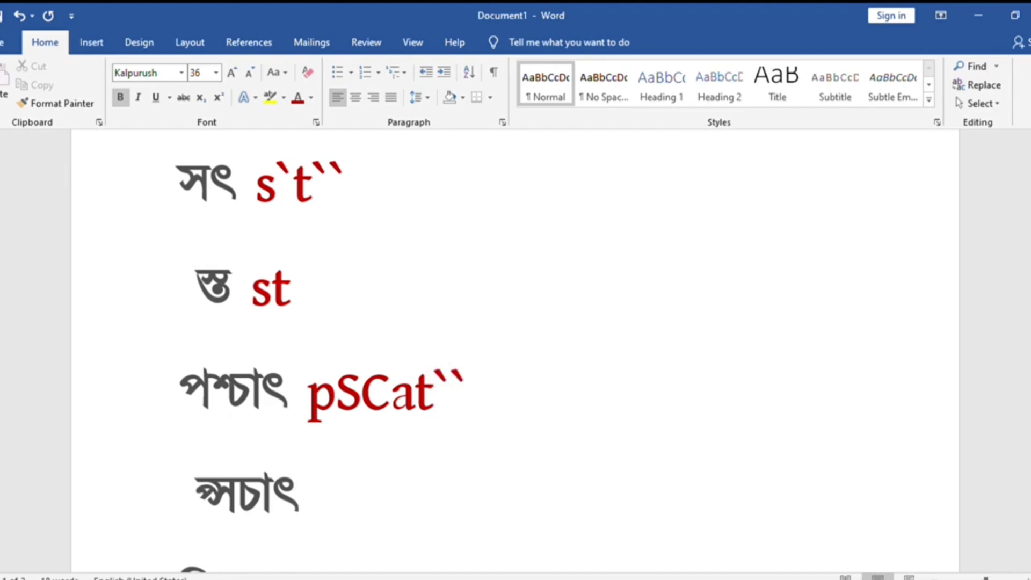
{"action": "type", "text": " p"}
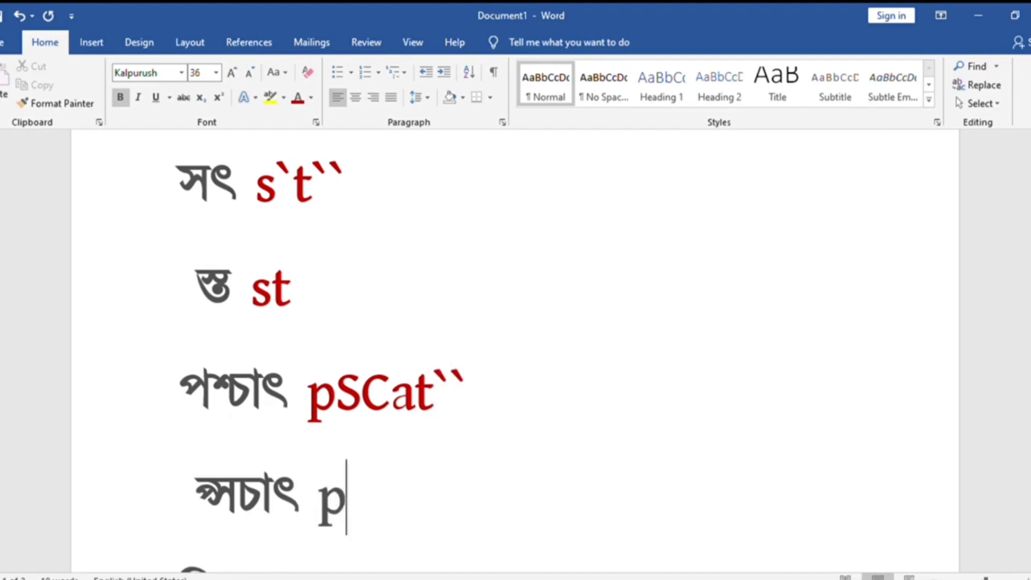
{"action": "type", "text": "s"}
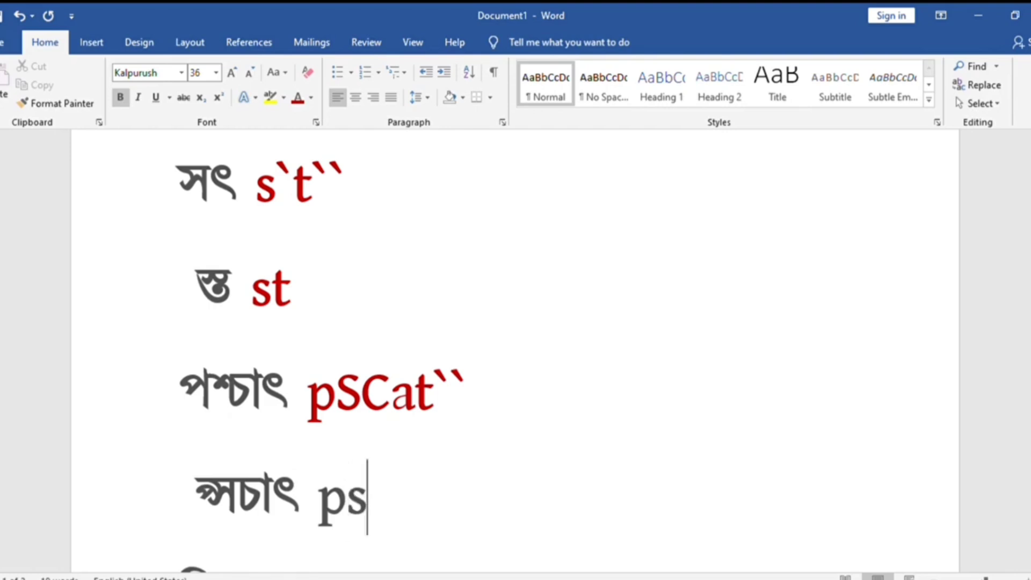
Write the key sequence "cit``" after চিৎ
{"action": "scroll", "coordinate": [462, 349], "scroll_direction": "down", "scroll_amount": 1}
{"action": "scroll", "coordinate": [462, 349], "scroll_direction": "down", "scroll_amount": 1}
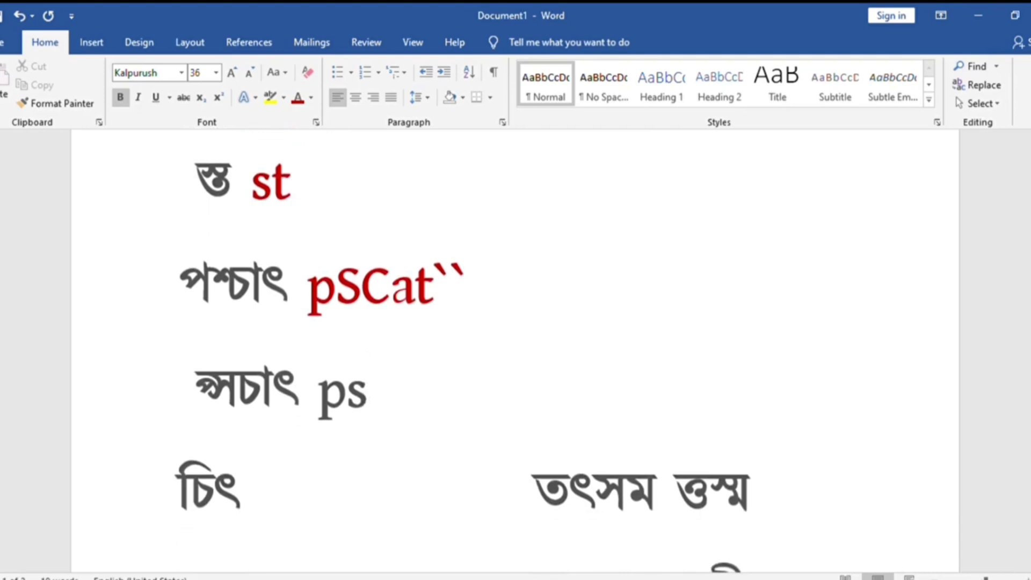
{"action": "scroll", "coordinate": [462, 349], "scroll_direction": "down", "scroll_amount": 2}
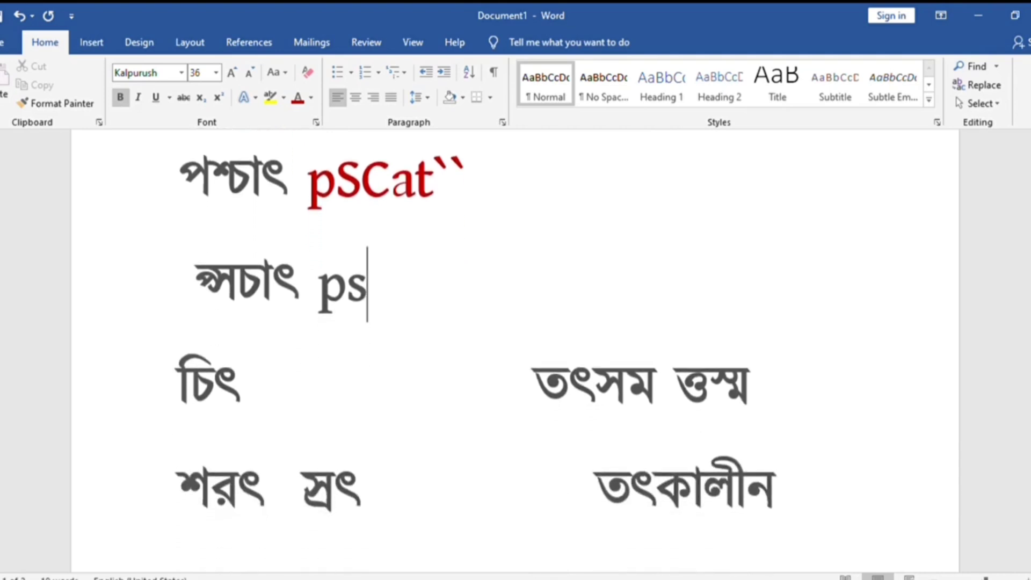
{"action": "left_click", "coordinate": [260, 387]}
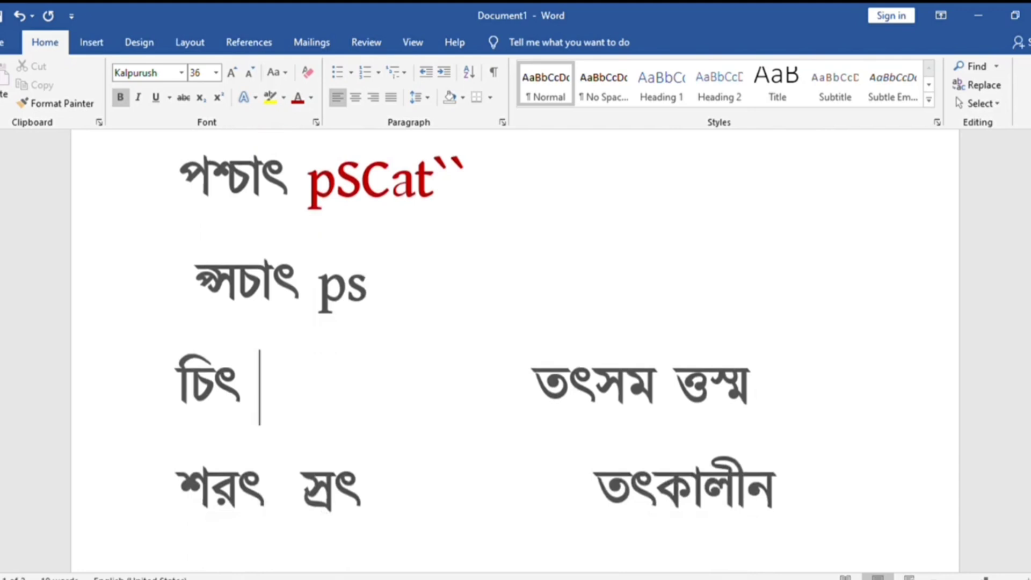
{"action": "type", "text": "c"}
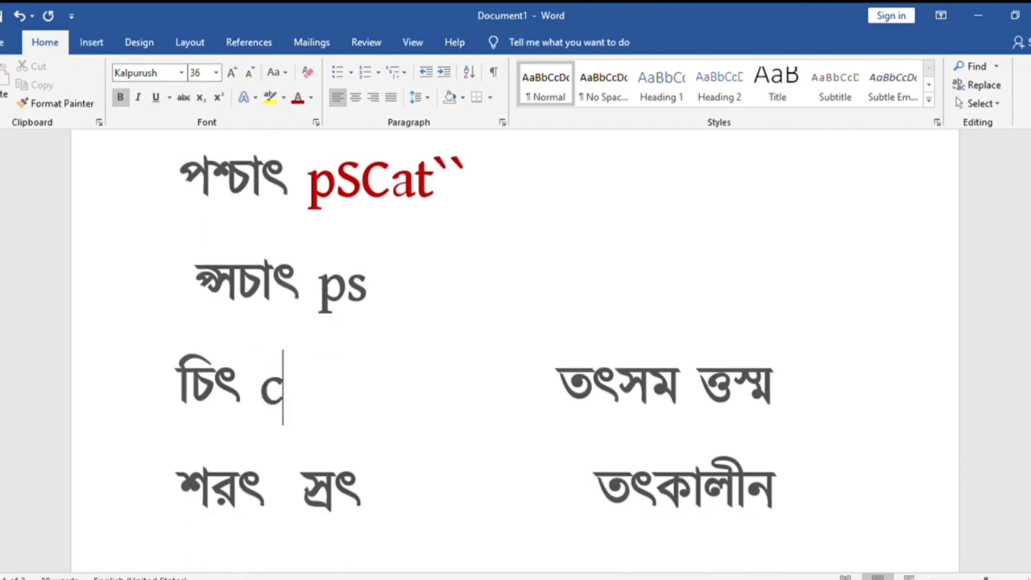
{"action": "type", "text": "i"}
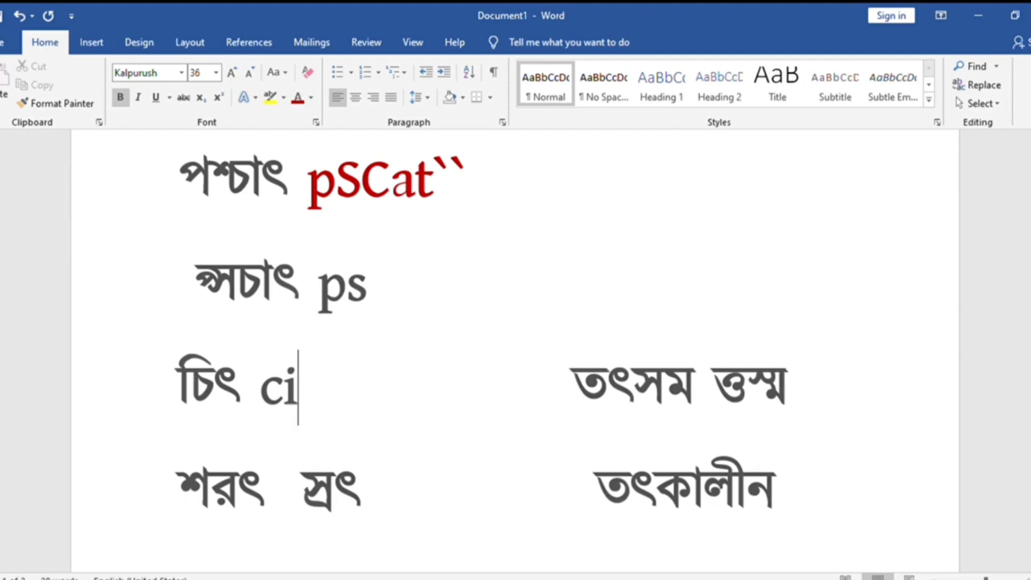
{"action": "type", "text": "t``"}
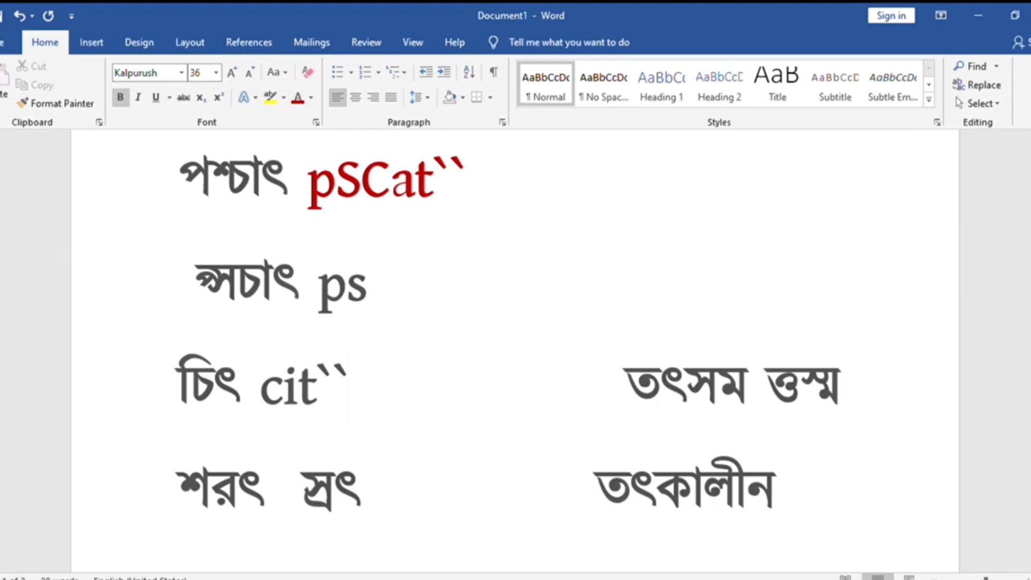
Move তৎসম to a new line below the চিৎ entry and put ত্তস্ম on the line beneath it
{"action": "key", "text": "Return"}
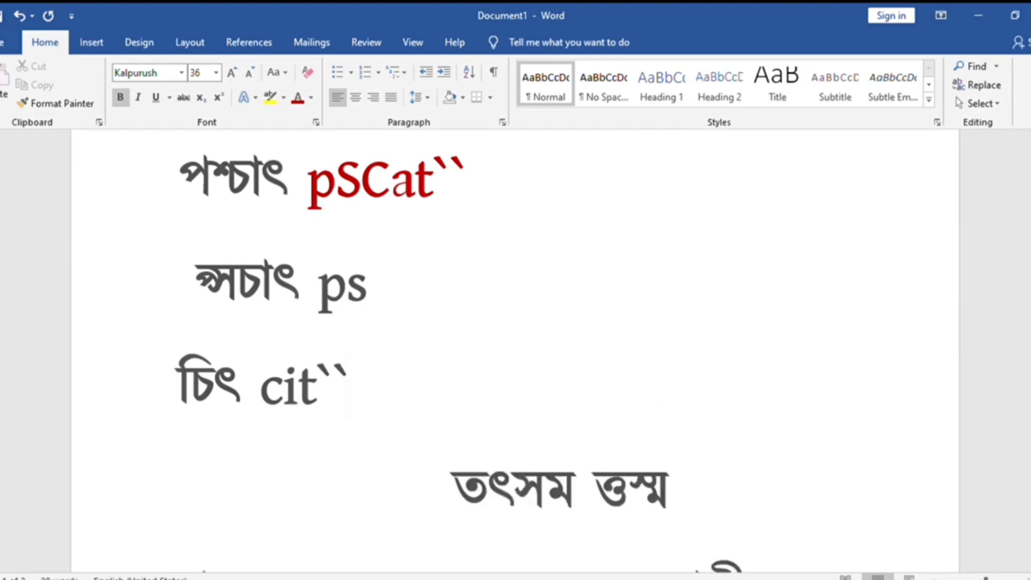
{"action": "left_click", "coordinate": [596, 492]}
{"action": "key", "text": "Return"}
{"action": "scroll", "coordinate": [596, 491], "scroll_direction": "down", "scroll_amount": 2}
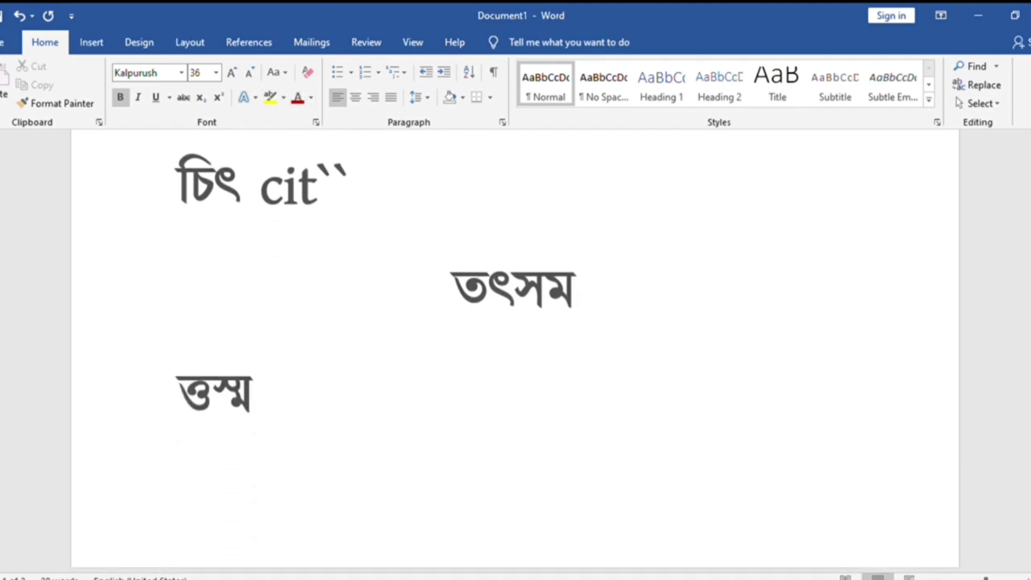
Write the key sequence "t`t``s`m" in red after তৎসম
{"action": "type", "text": "t"}
{"action": "scroll", "coordinate": [515, 349], "scroll_direction": "up", "scroll_amount": 5}
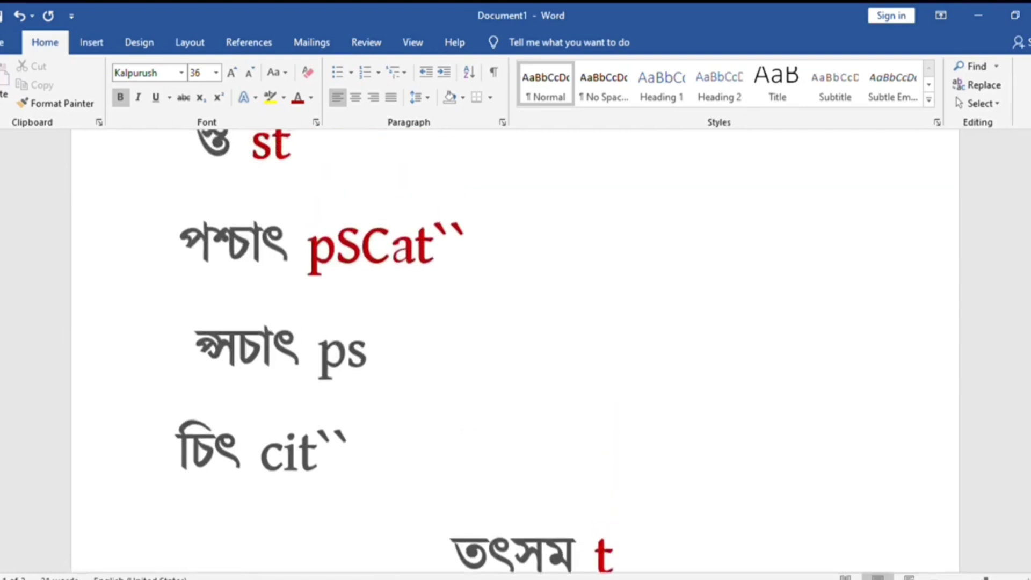
{"action": "scroll", "coordinate": [515, 349], "scroll_direction": "up", "scroll_amount": 6}
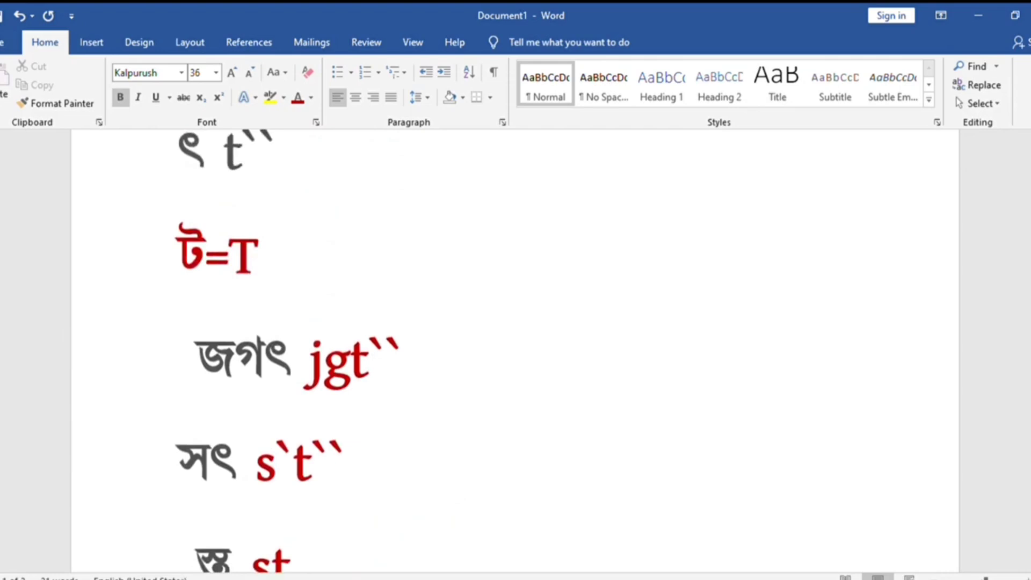
{"action": "scroll", "coordinate": [516, 349], "scroll_direction": "down", "scroll_amount": 10}
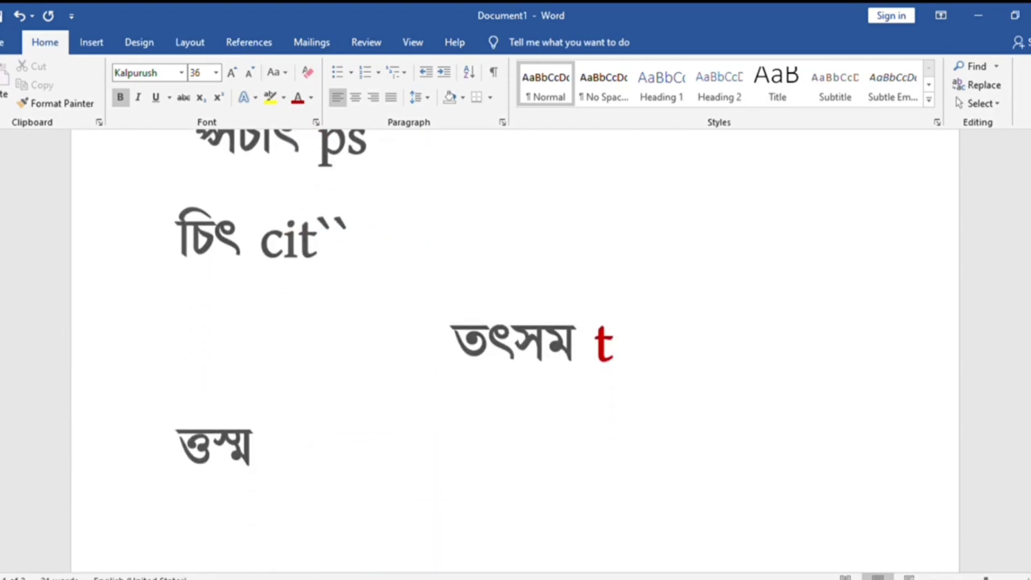
{"action": "type", "text": "`t``"}
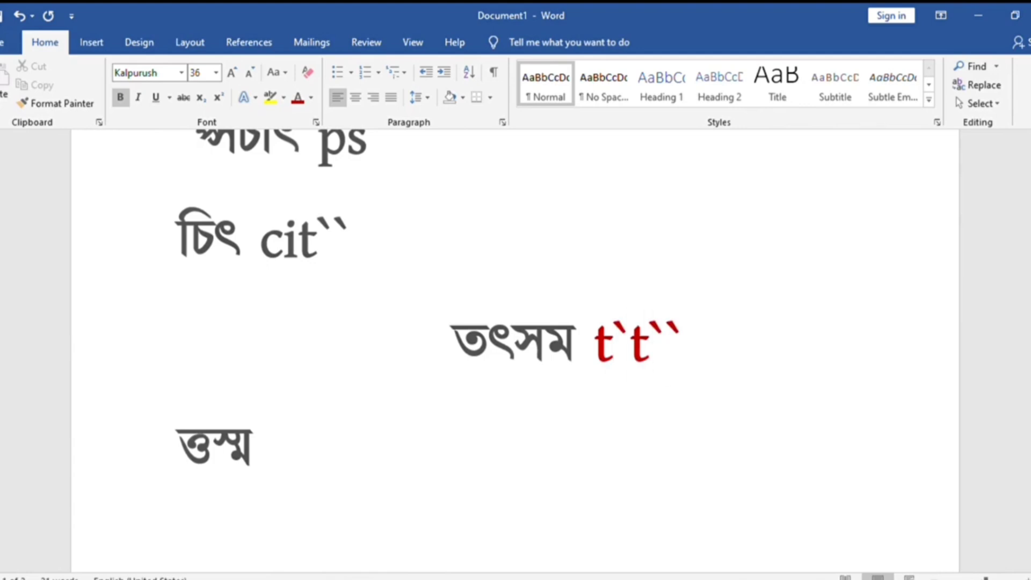
{"action": "type", "text": "s"}
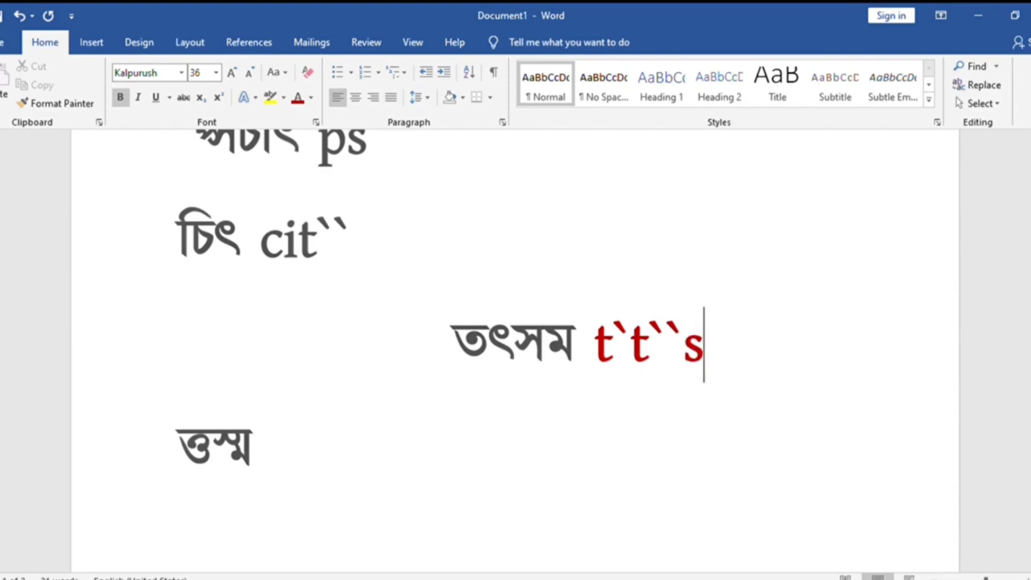
{"action": "type", "text": "`m"}
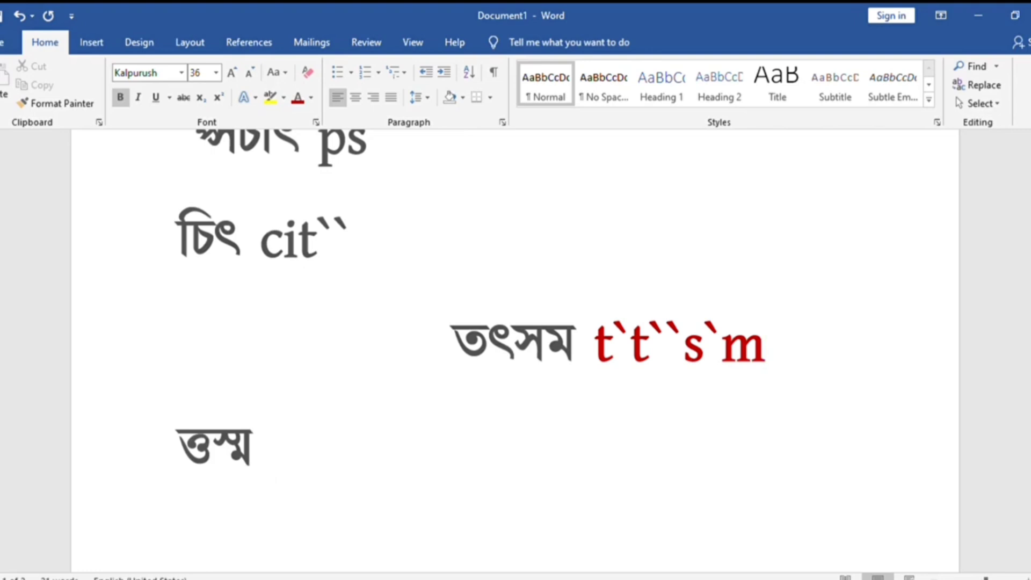
Write the key sequence "ttsm" after ত্তস্ম
{"action": "type", "text": " tt"}
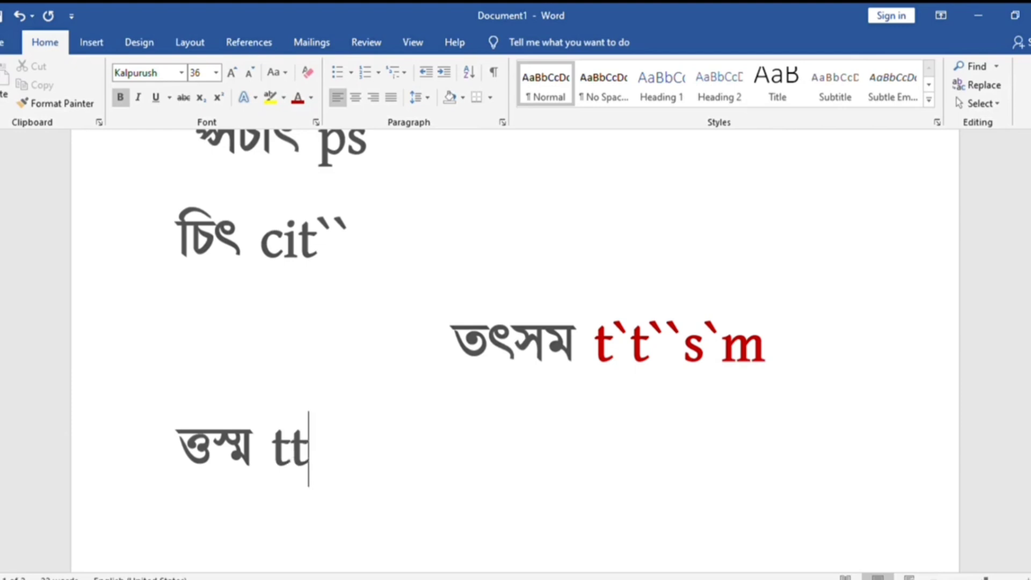
{"action": "type", "text": "sm"}
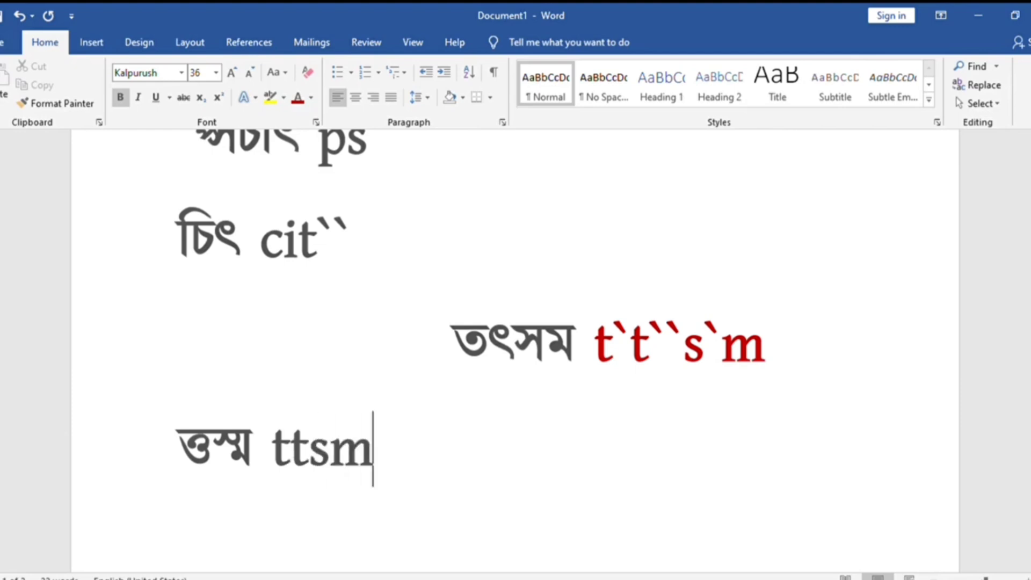
{"action": "scroll", "coordinate": [514, 349], "scroll_direction": "up", "scroll_amount": 8}
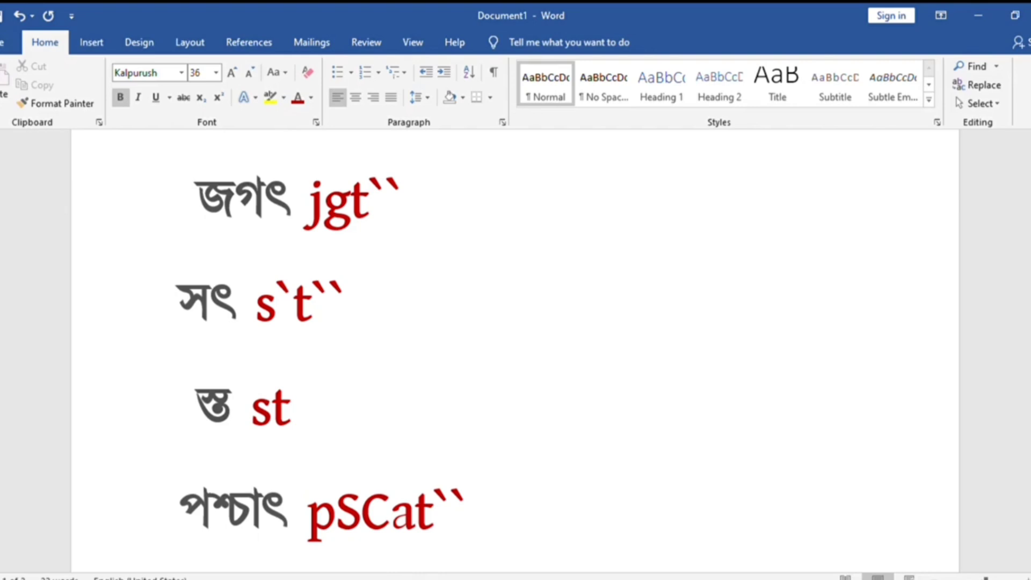
{"action": "scroll", "coordinate": [514, 349], "scroll_direction": "down", "scroll_amount": 8}
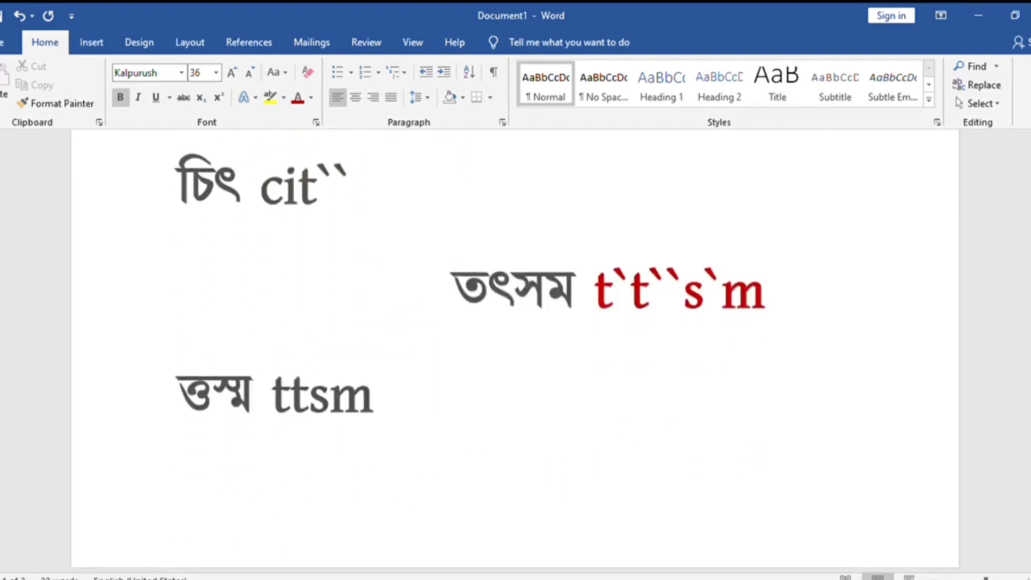
Move স্রৎ and তৎকালীন to a new line below শরৎ and begin the key sequence after শরৎ with "S`"
{"action": "scroll", "coordinate": [515, 349], "scroll_direction": "down", "scroll_amount": 5}
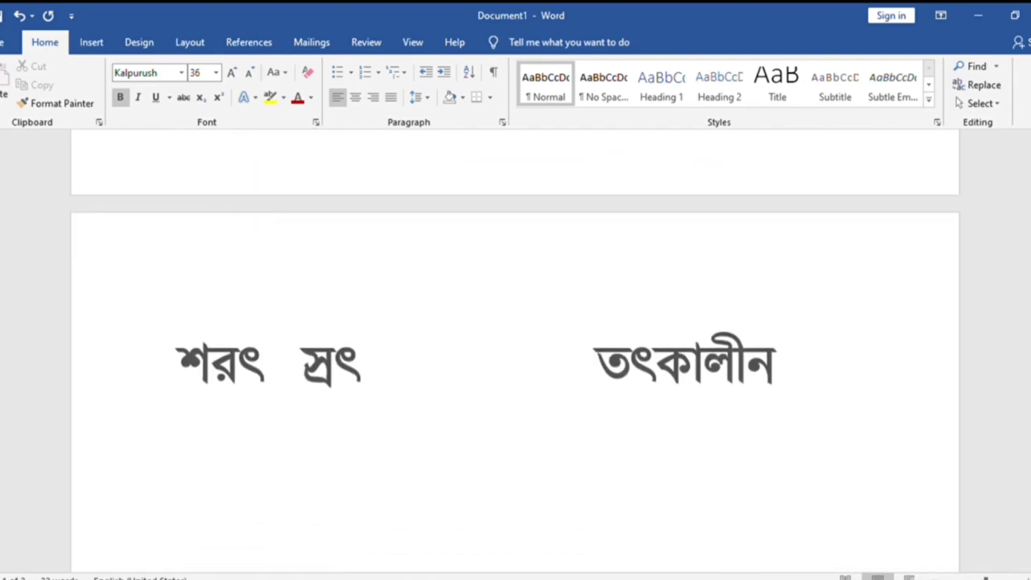
{"action": "key", "text": "Return"}
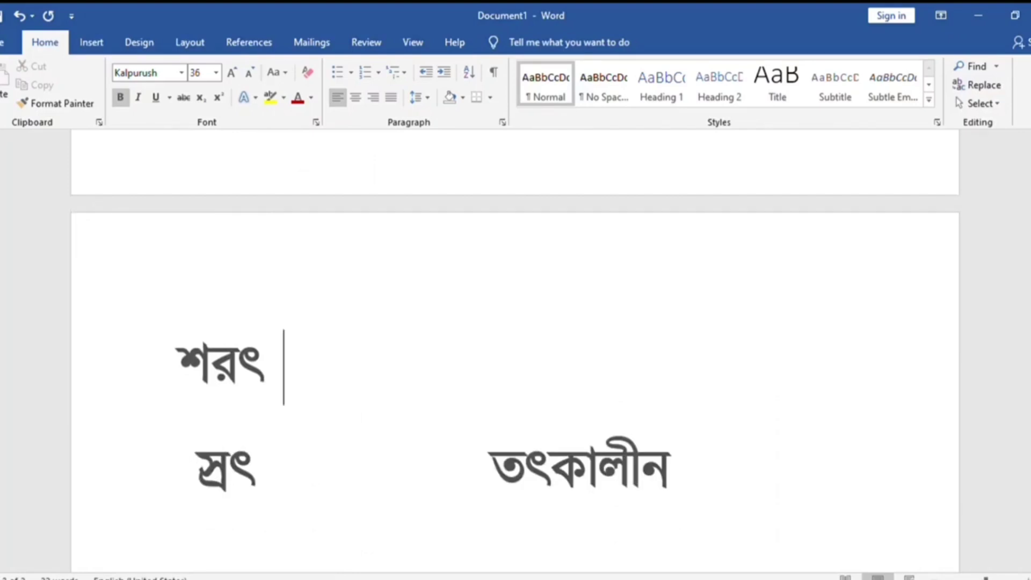
{"action": "type", "text": "A"}
{"action": "key", "text": "BackSpace"}
{"action": "type", "text": "S"}
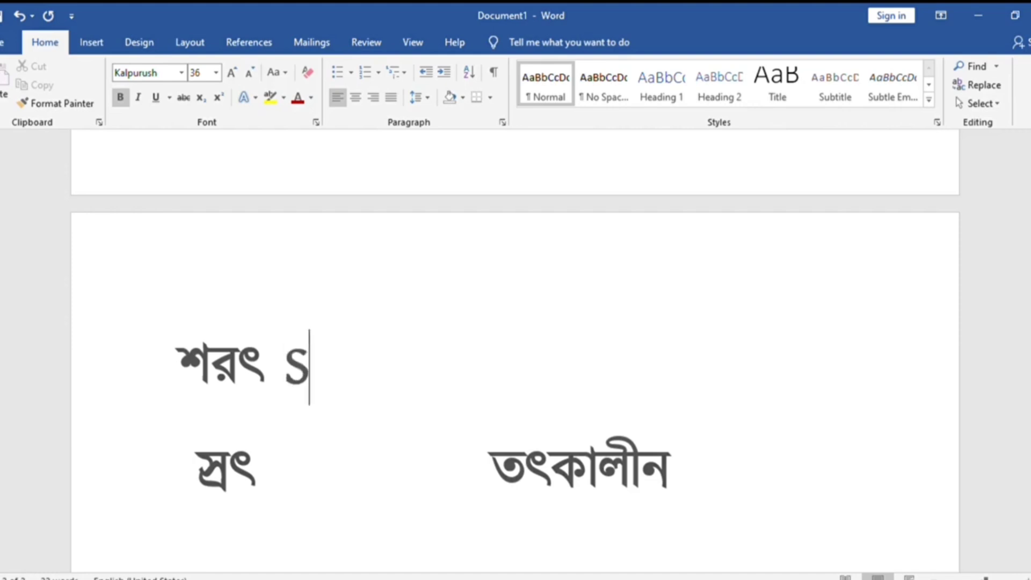
{"action": "type", "text": "`"}
Add a line beneath the শরৎ entry containing শ্র and শড়
{"action": "key", "text": "Return"}
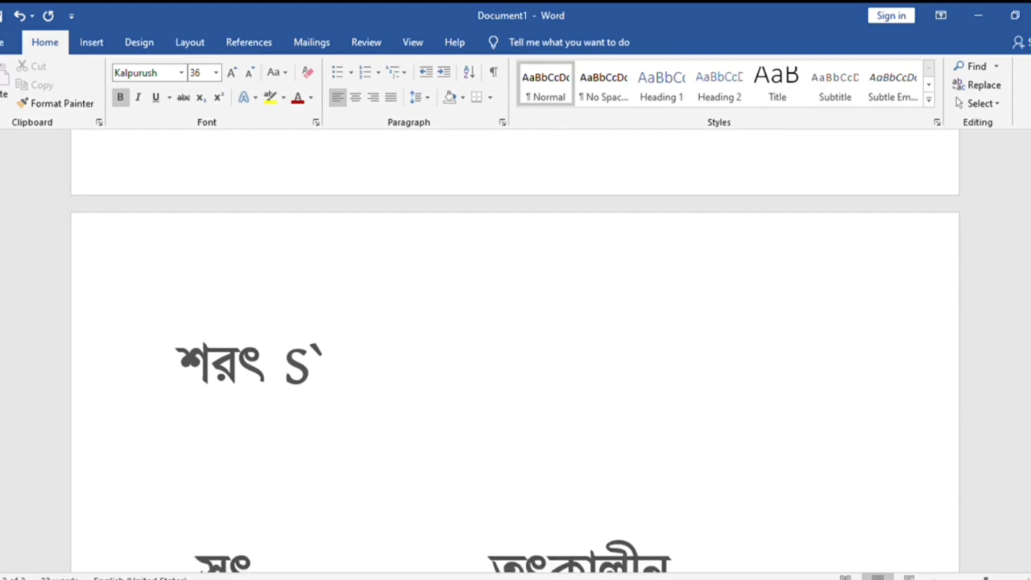
{"action": "type", "text": "শড়"}
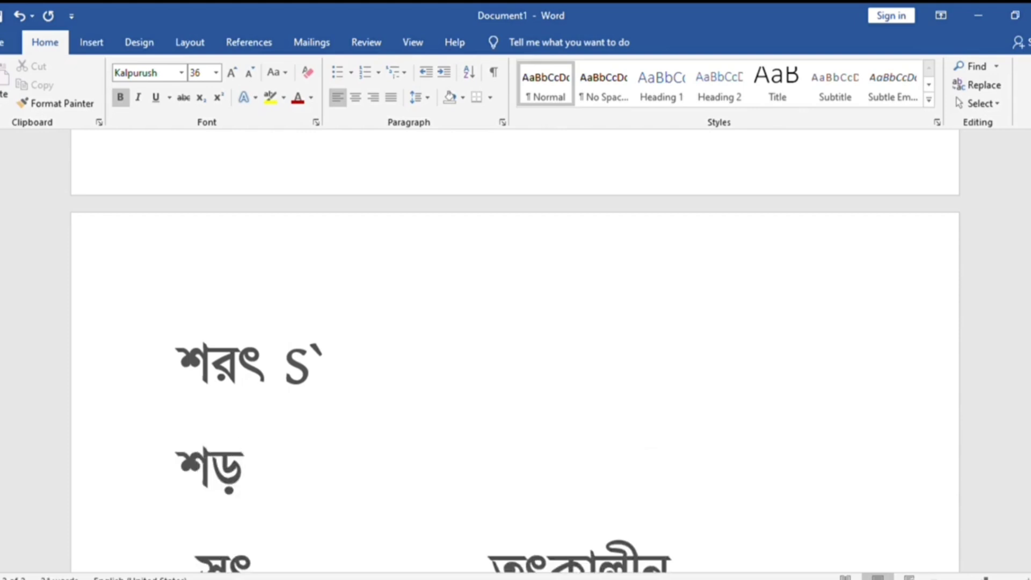
{"action": "key", "text": "BackSpace"}
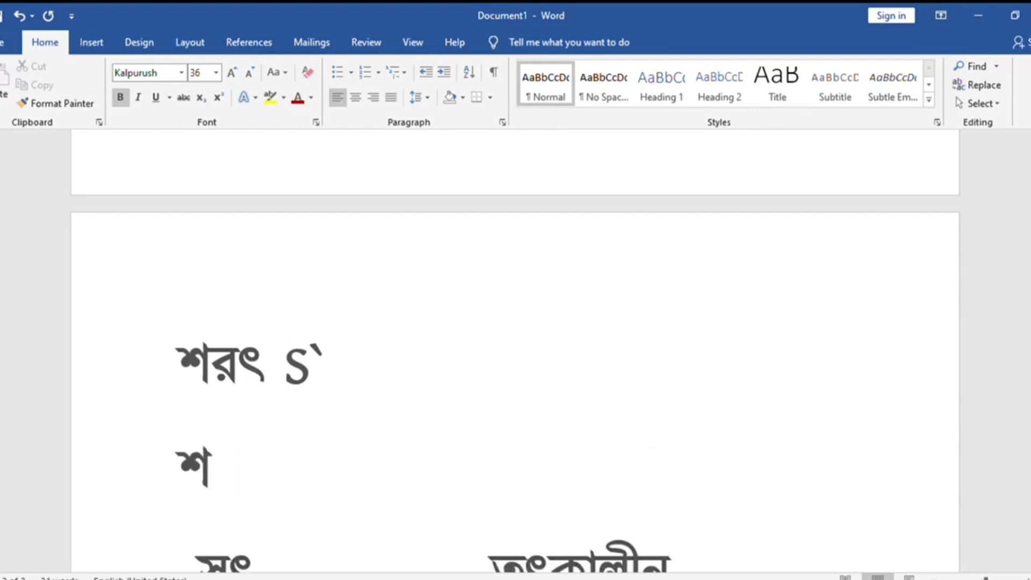
{"action": "type", "text": "্র স"}
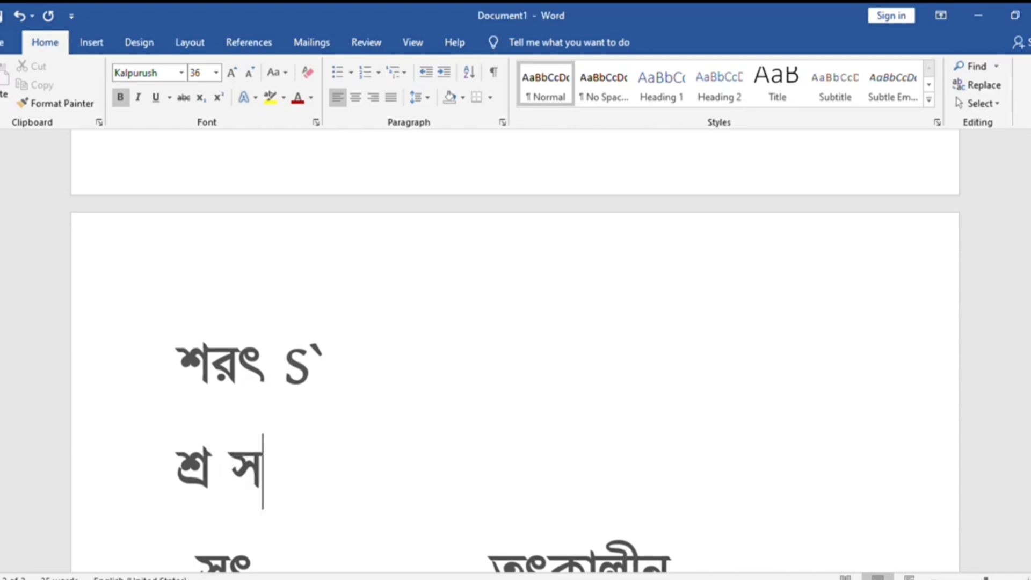
{"action": "key", "text": "BackSpace"}
{"action": "type", "text": "শ"}
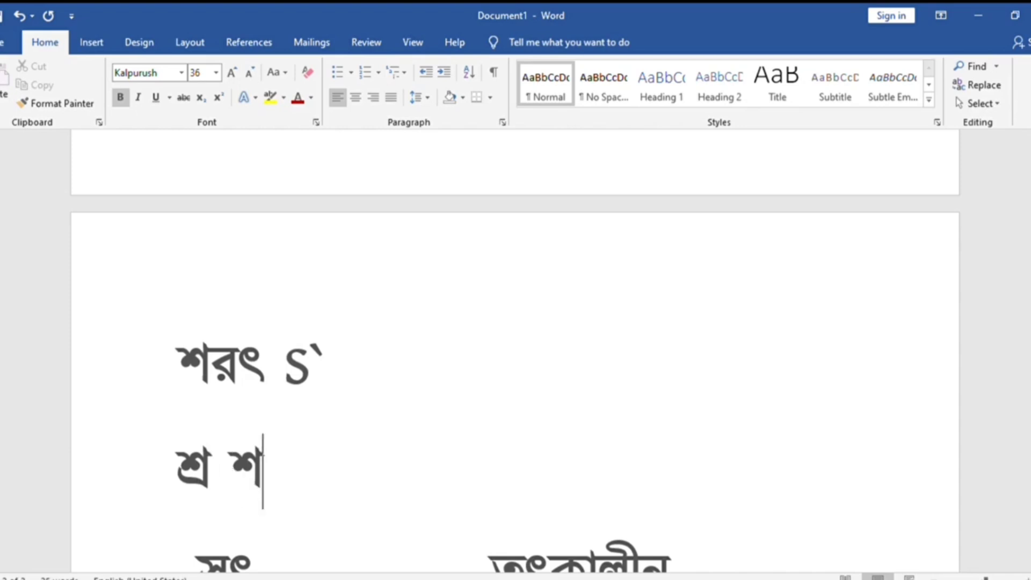
{"action": "type", "text": "ড়"}
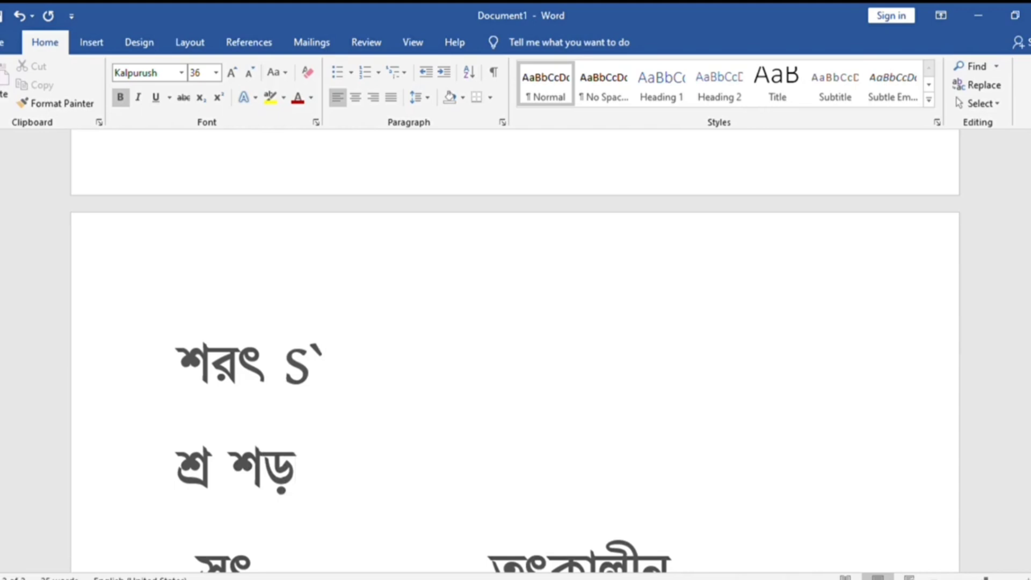
Complete the key sequence after শরৎ so that it reads "S`rt``"
{"action": "type", "text": "r`t"}
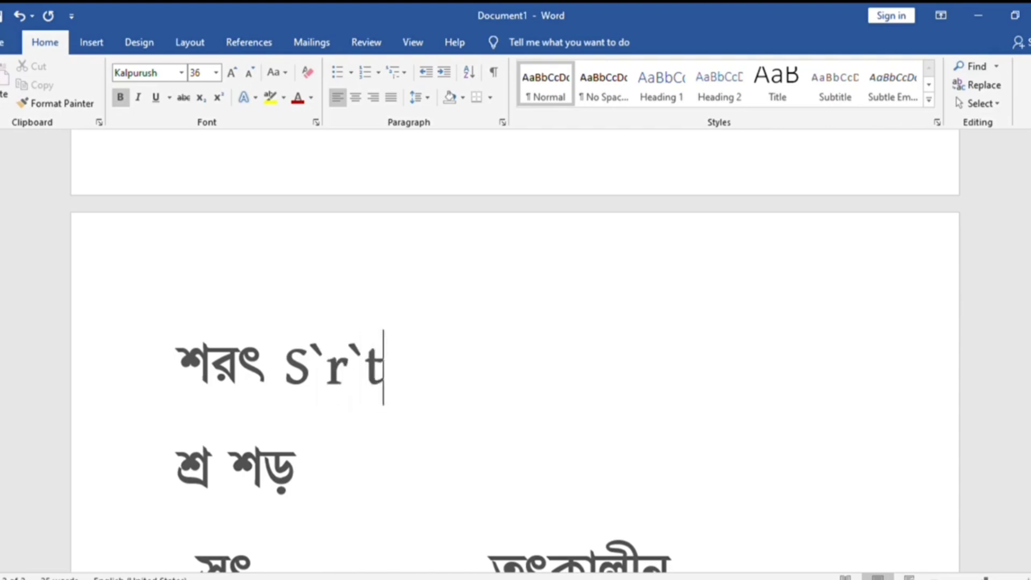
{"action": "type", "text": "`` রত"}
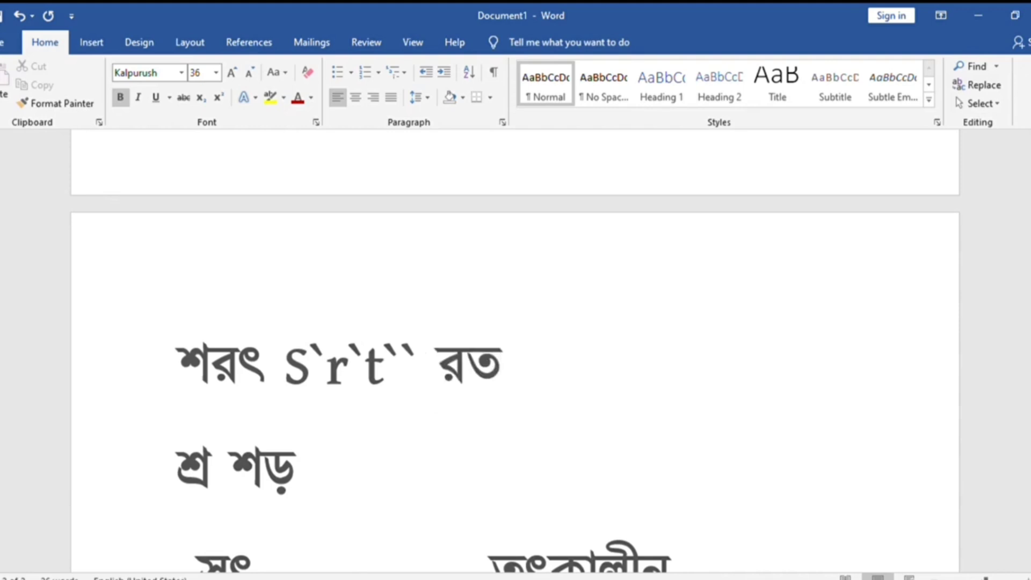
{"action": "key", "text": "BackSpace"}
{"action": "key", "text": "BackSpace"}
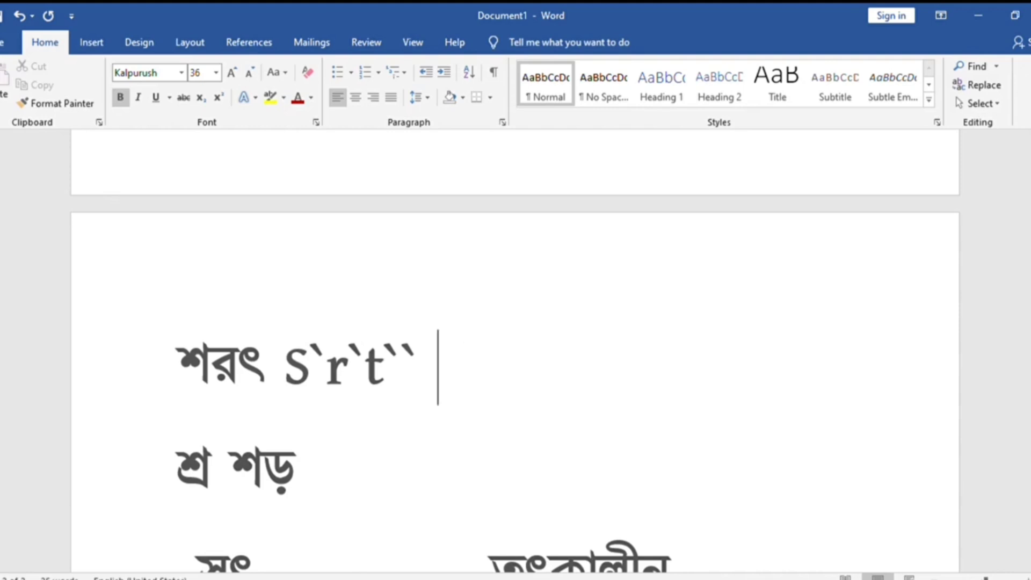
{"action": "left_click", "coordinate": [366, 367]}
{"action": "key", "text": "BackSpace"}
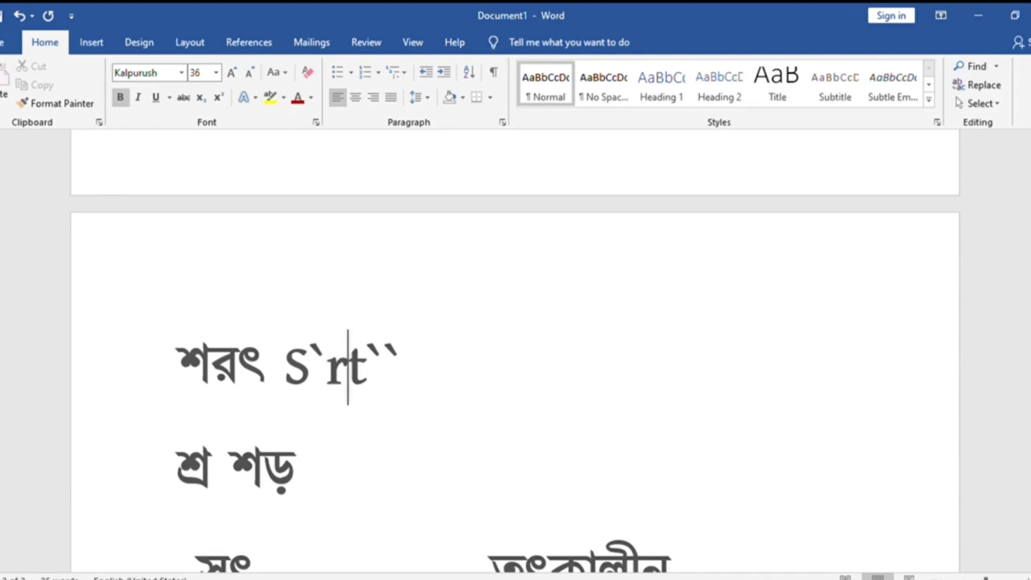
Write the key sequence "sr`t``" after স্রৎ and put তৎকালীন on its own line below
{"action": "scroll", "coordinate": [515, 365], "scroll_direction": "down", "scroll_amount": 3}
{"action": "left_click", "coordinate": [276, 470]}
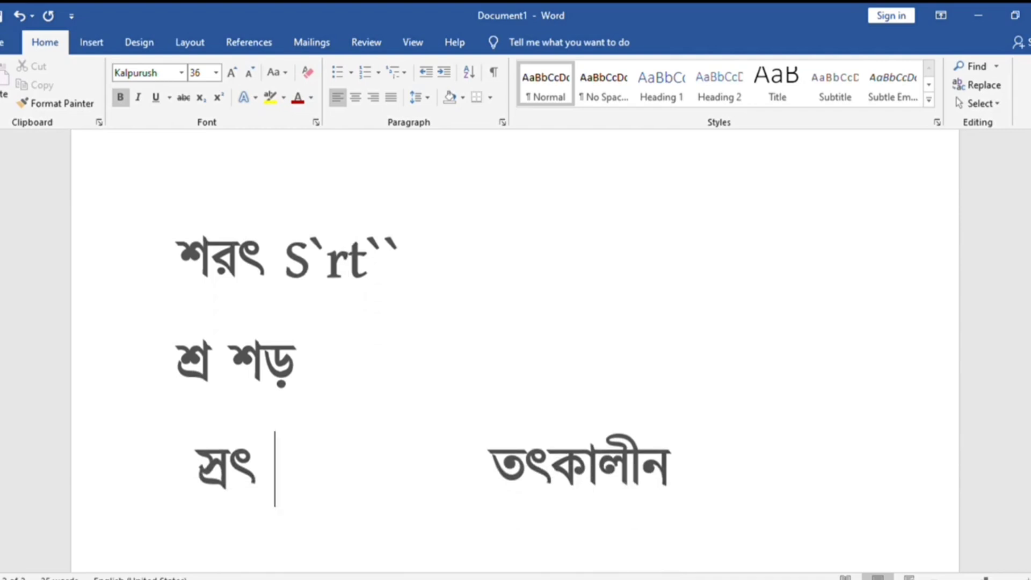
{"action": "type", "text": "sr"}
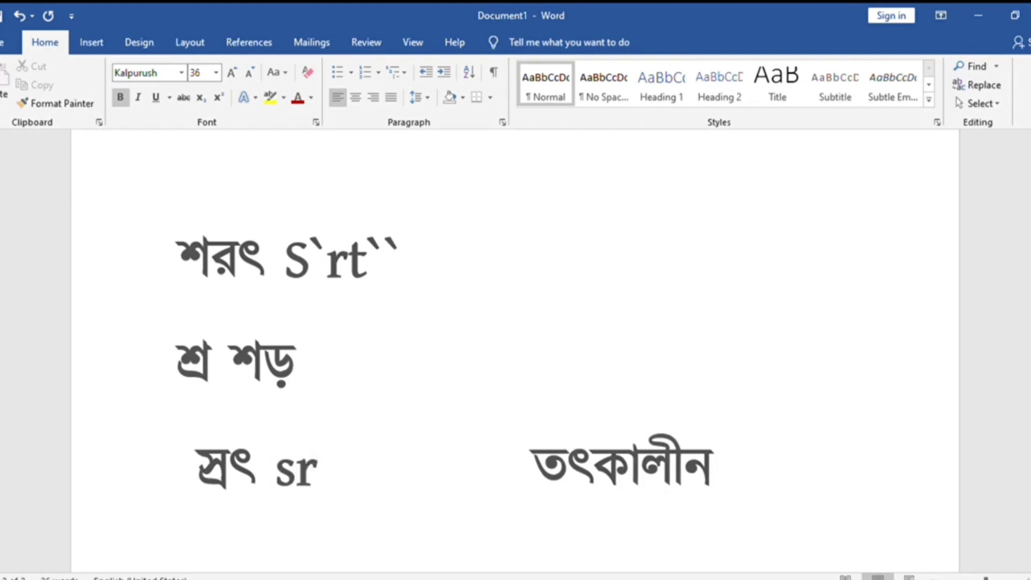
{"action": "type", "text": "`"}
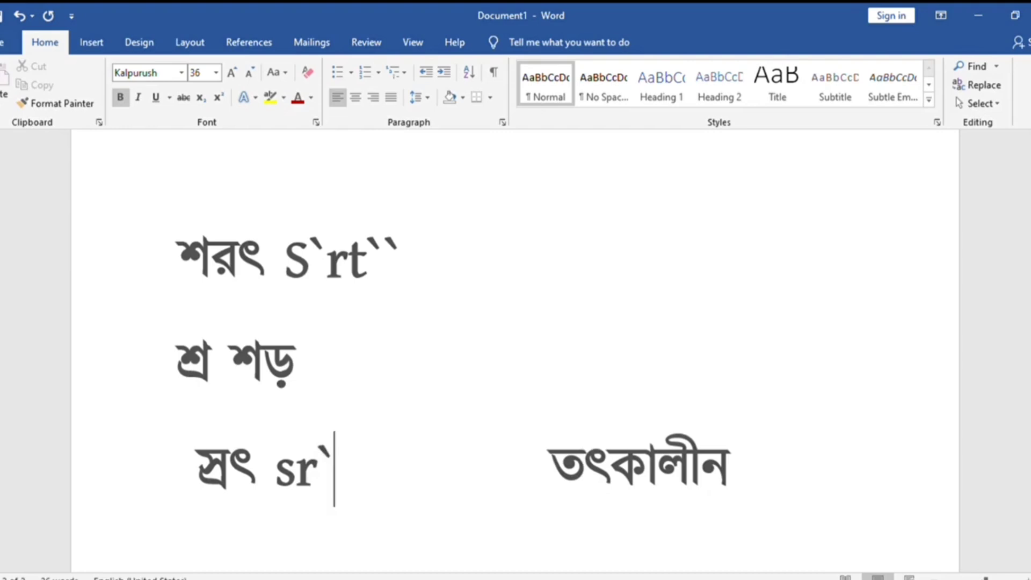
{"action": "type", "text": "t``"}
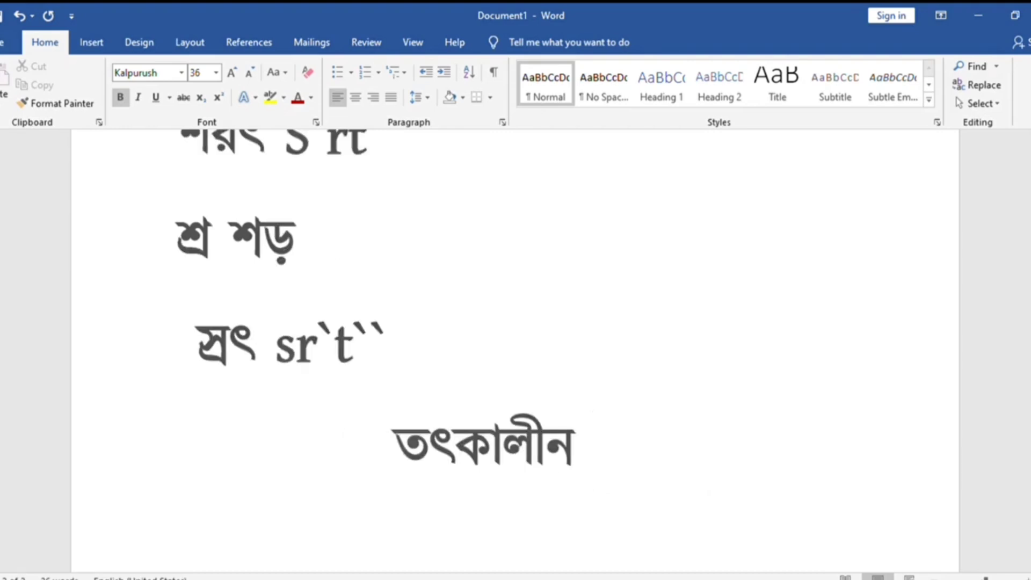
Write the key sequence "t`t``kalIn" in red after তৎকালীন
{"action": "type", "text": "t`t"}
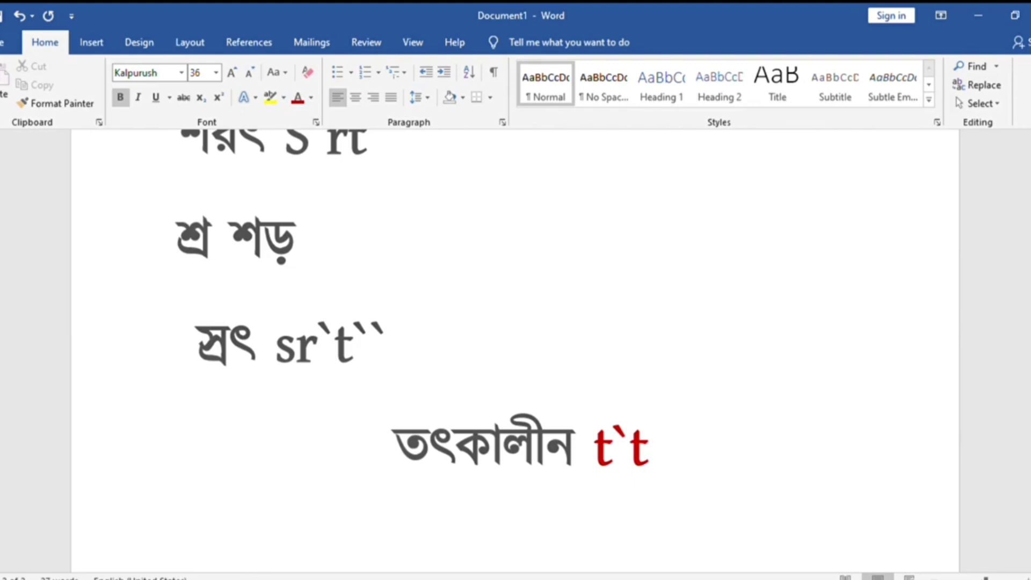
{"action": "type", "text": "``ka"}
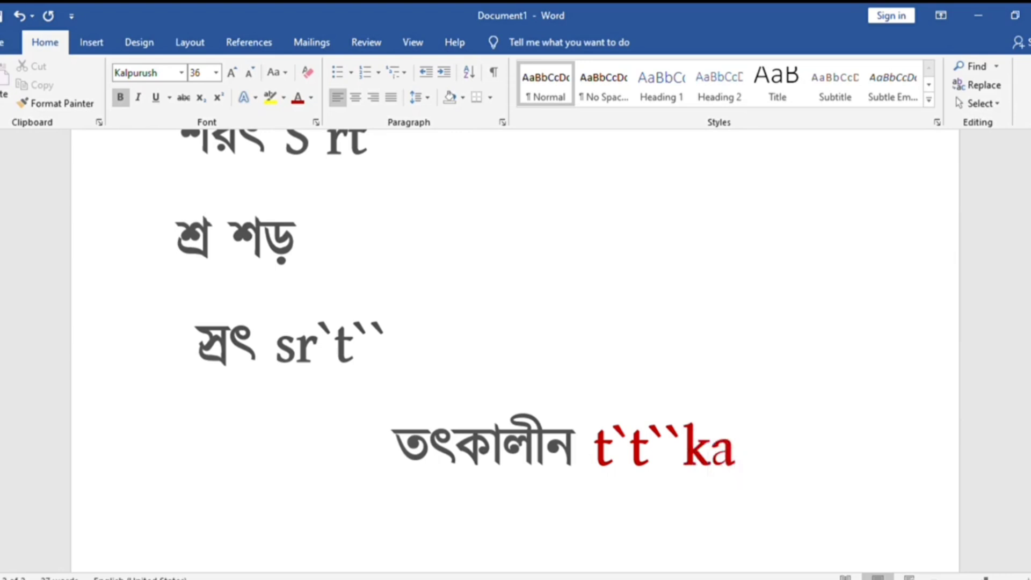
{"action": "type", "text": "lI"}
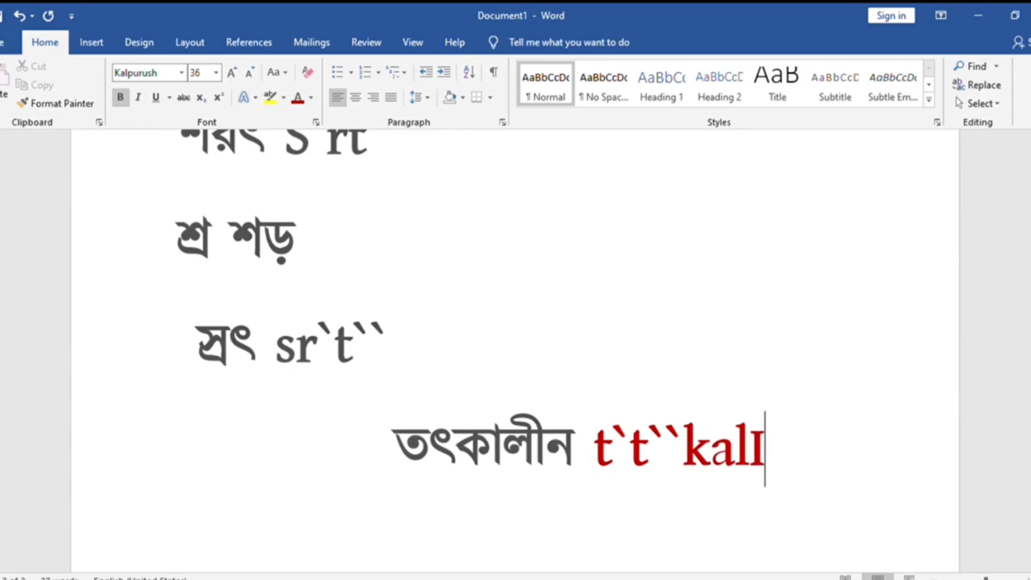
{"action": "type", "text": "n"}
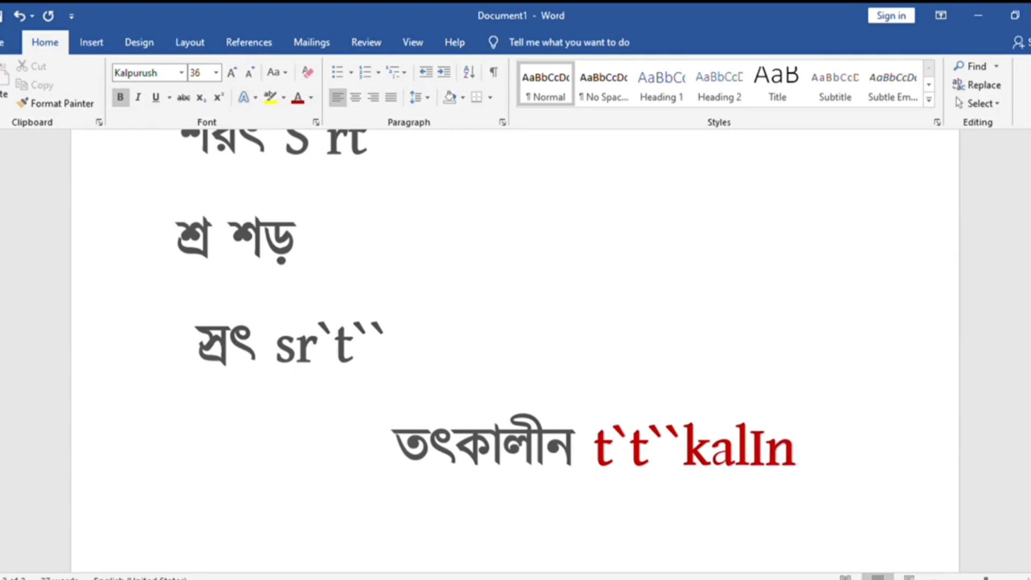
Add a red line below the তৎকালীন entry with the variant spelling তৎকালীণ followed by "n"
{"action": "key", "text": "Return"}
{"action": "scroll", "coordinate": [515, 351], "scroll_direction": "down", "scroll_amount": 1}
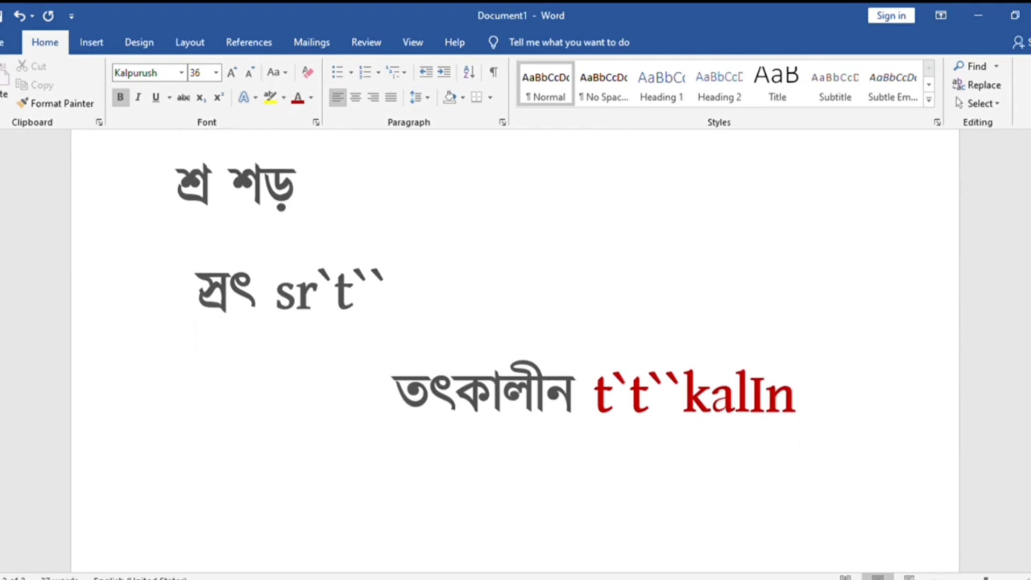
{"action": "type", "text": "তত্ত"}
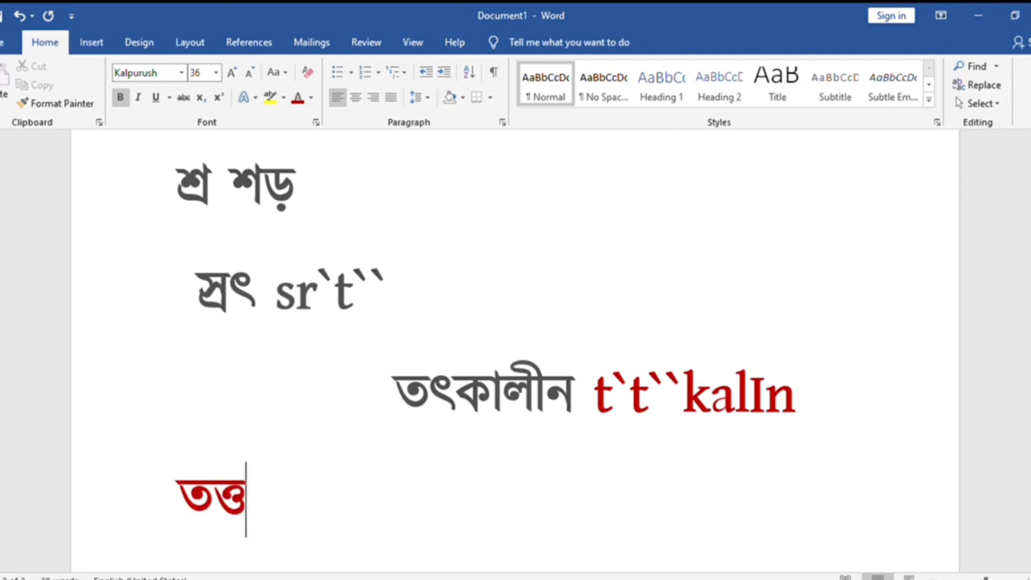
{"action": "key", "text": "BackSpace"}
{"action": "key", "text": "BackSpace"}
{"action": "key", "text": "BackSpace"}
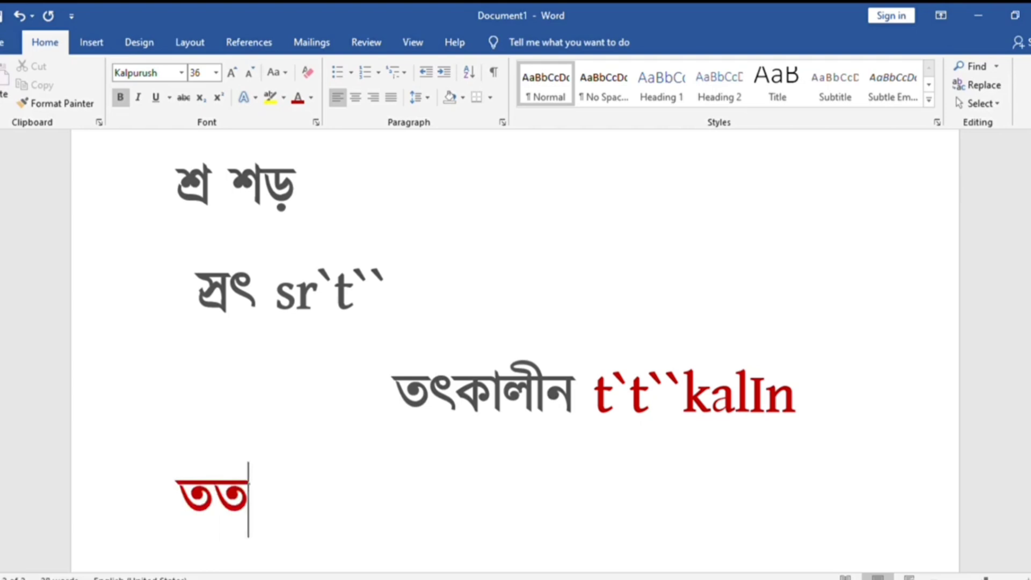
{"action": "type", "text": "ৎ"}
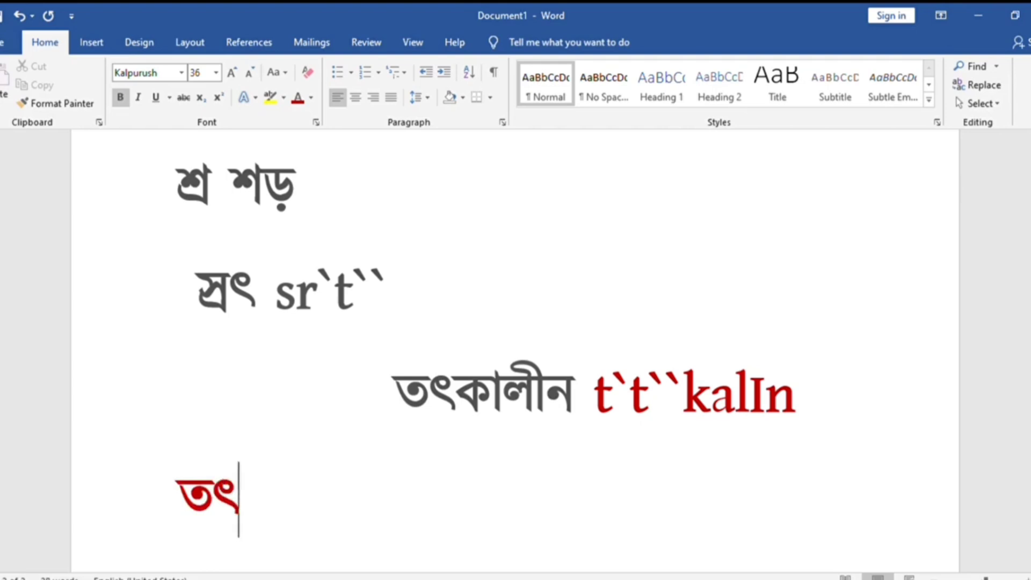
{"action": "type", "text": "কা"}
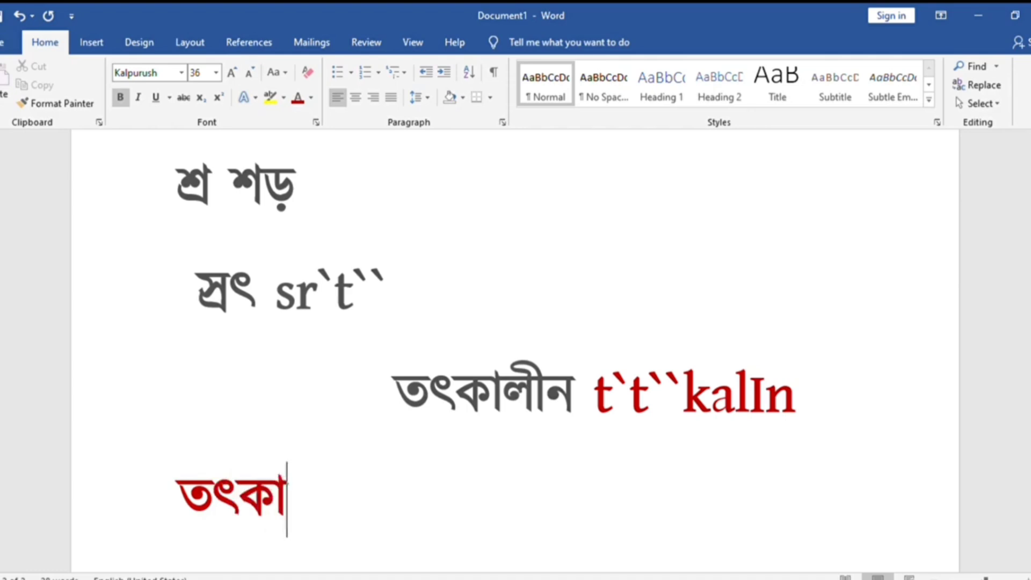
{"action": "type", "text": "ল"}
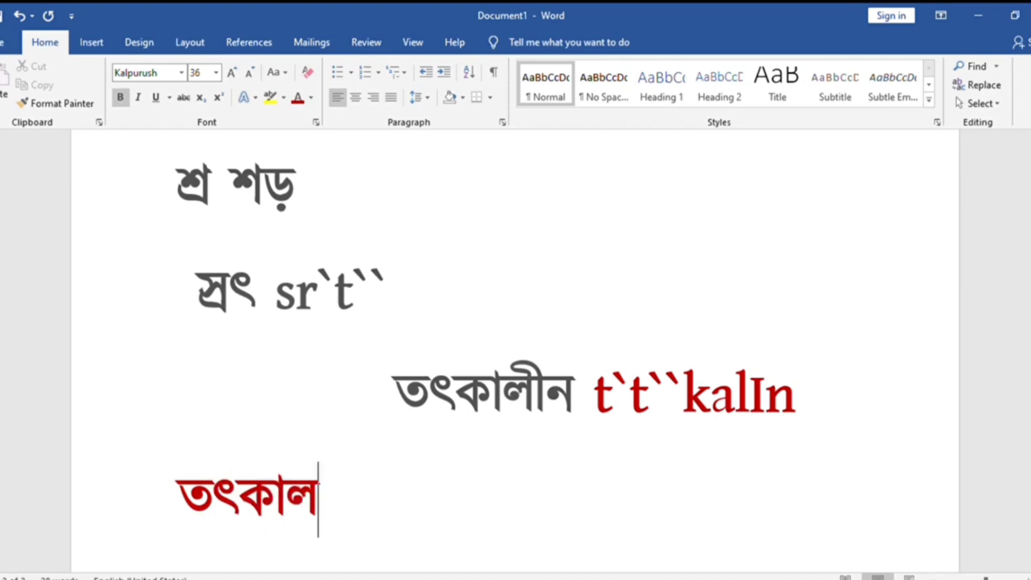
{"action": "type", "text": "ীণ "}
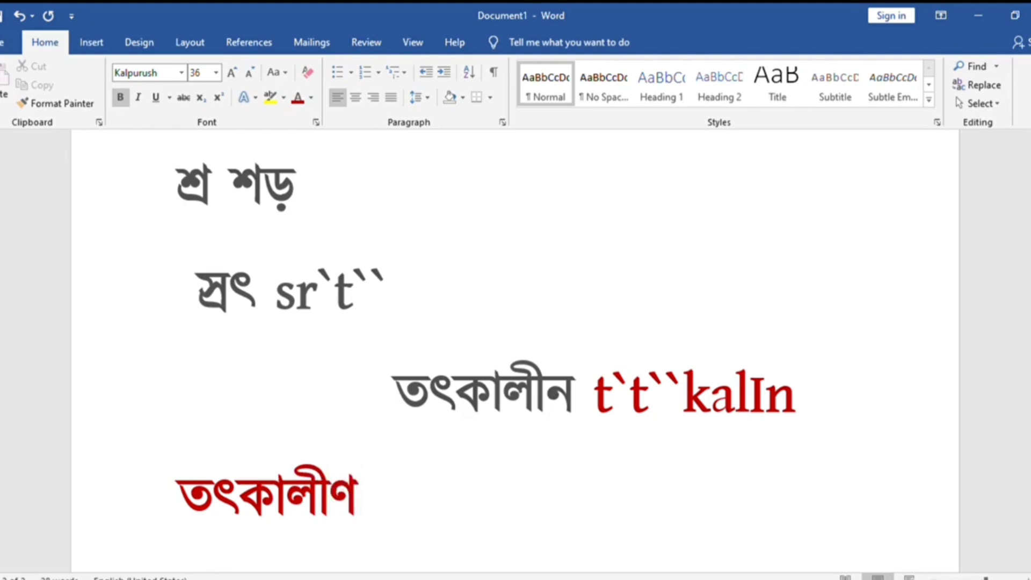
{"action": "type", "text": "n"}
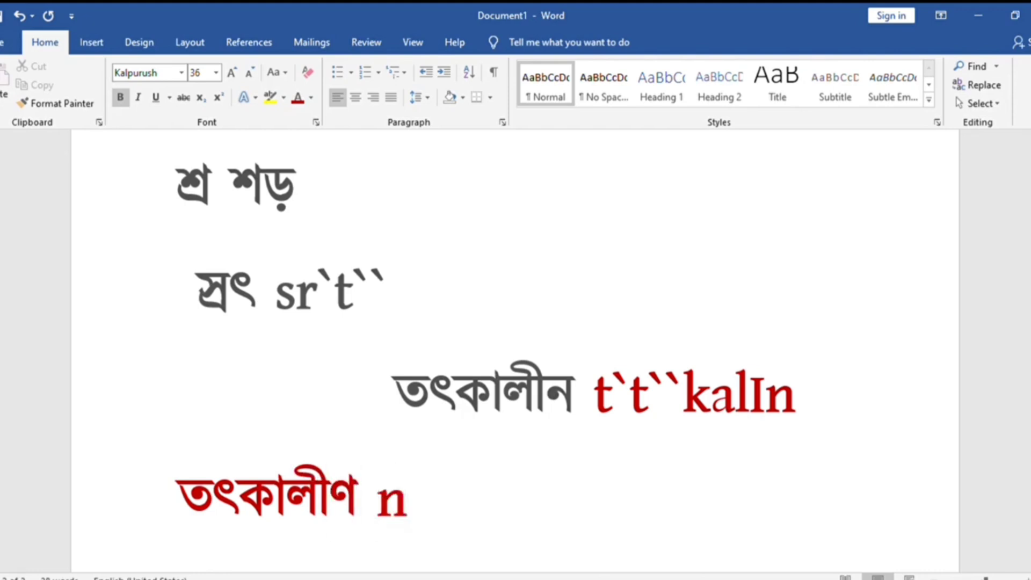